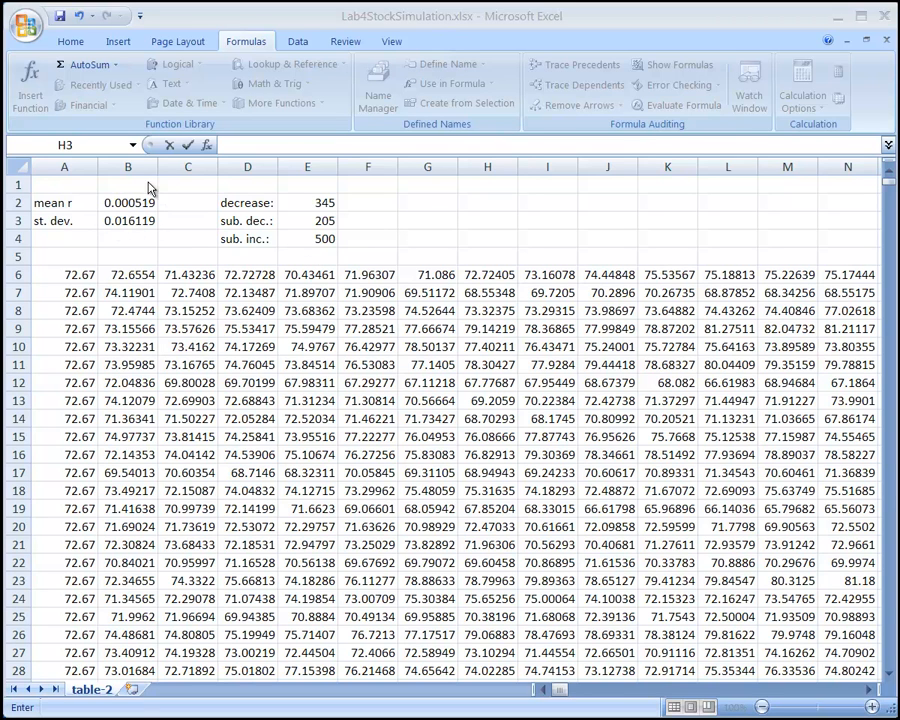
- Switch the workbook's calculation option to Automatic to recalculate the simulation, and set it back to Manual
click(70, 42)
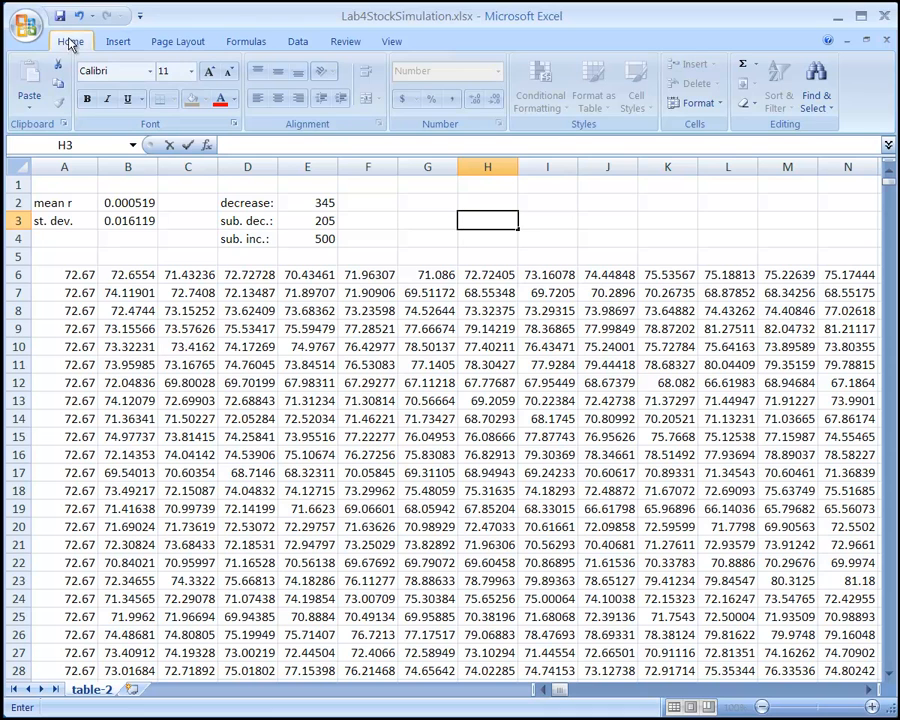
click(249, 42)
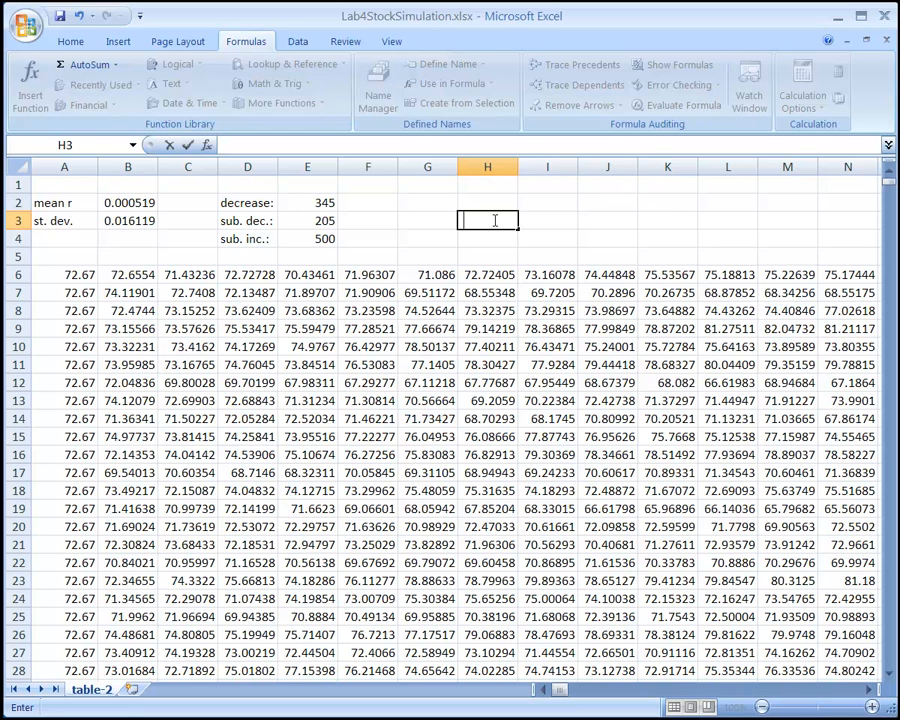
key(Return)
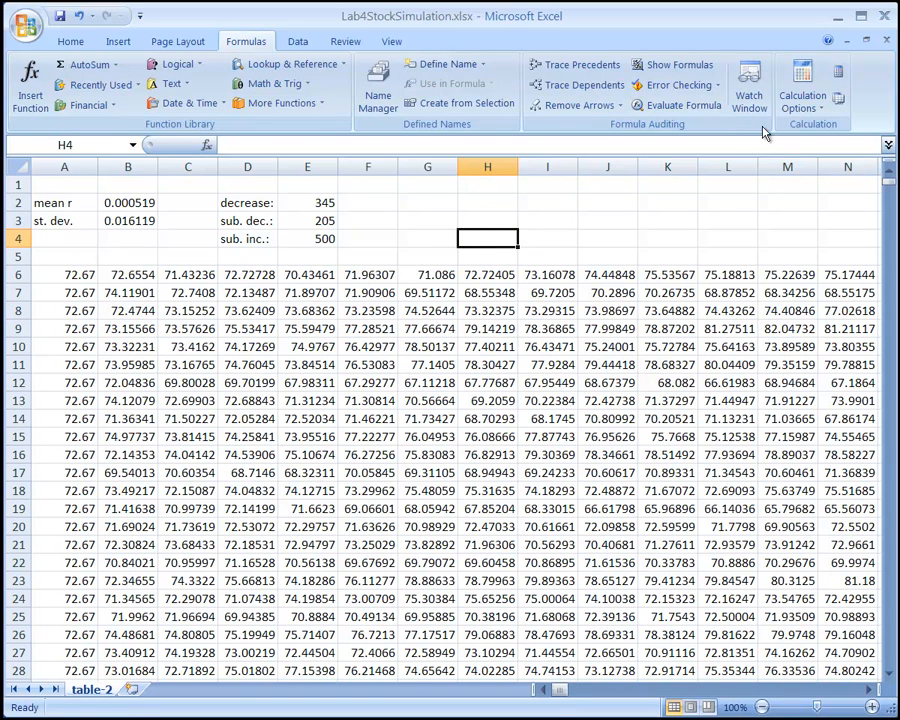
click(824, 112)
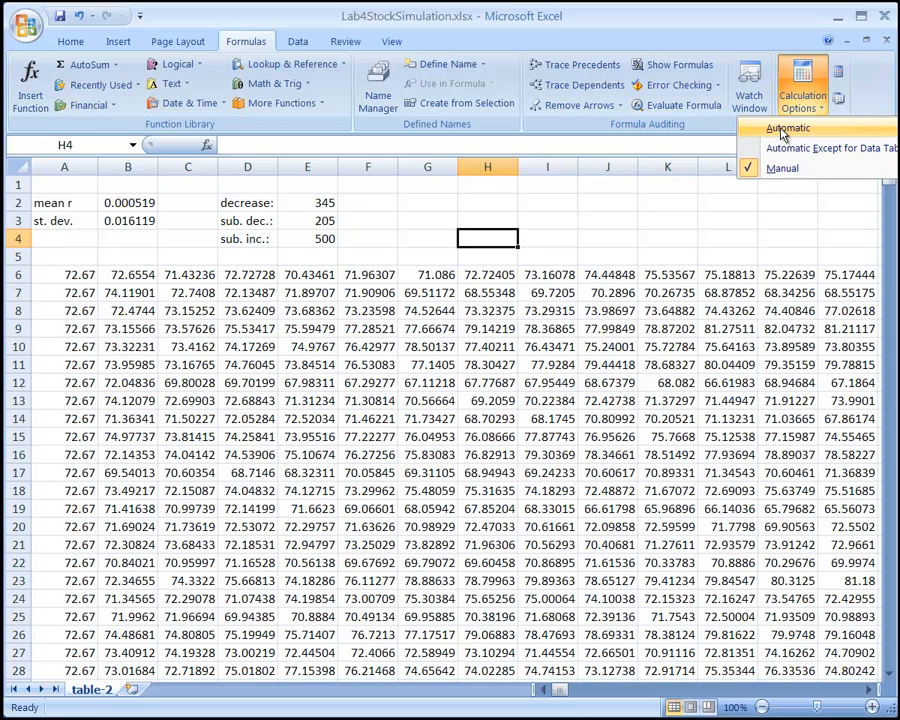
click(790, 130)
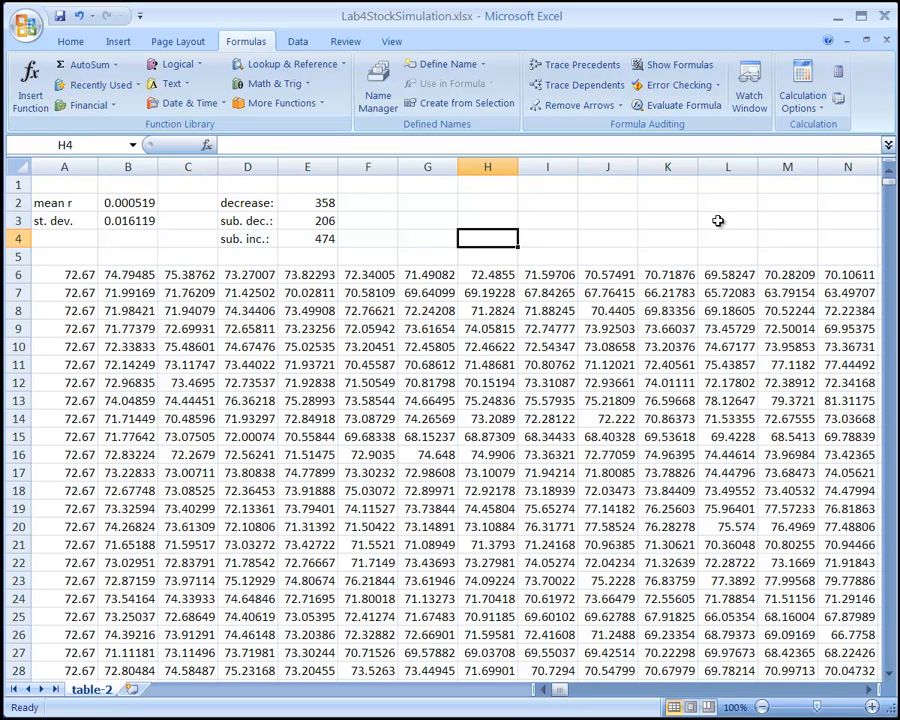
click(808, 100)
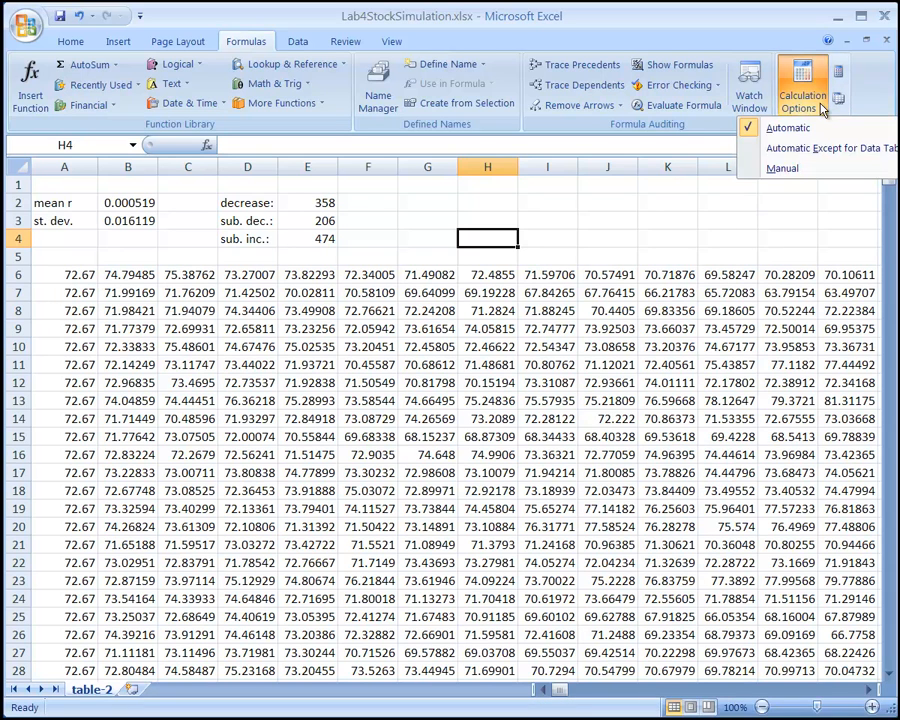
click(790, 167)
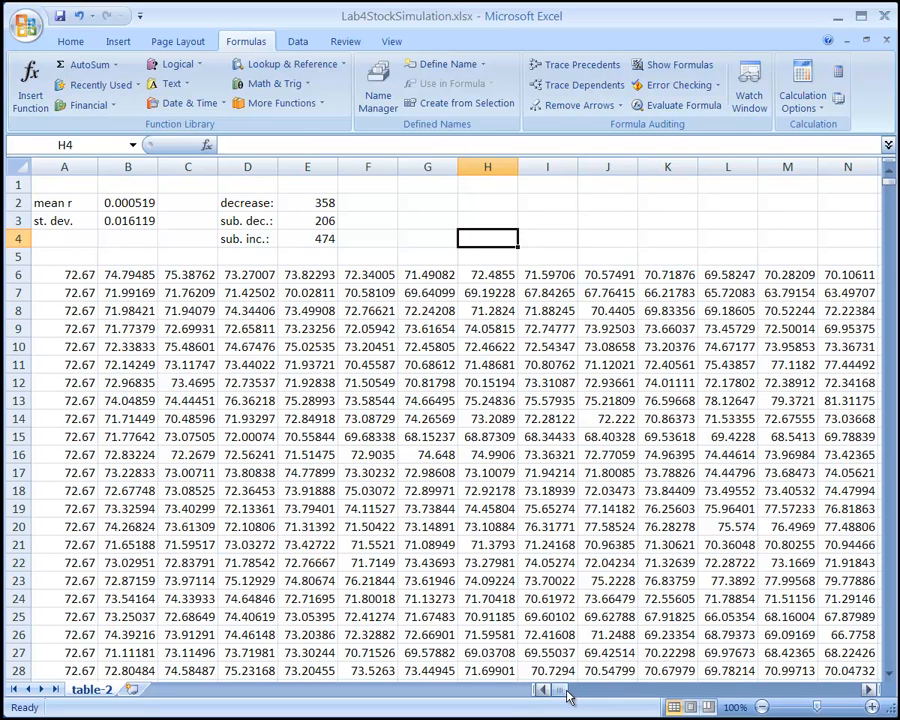
- Examine the extent of the simulated price table, across to its last column and down to its last row
drag(563, 697, 866, 700)
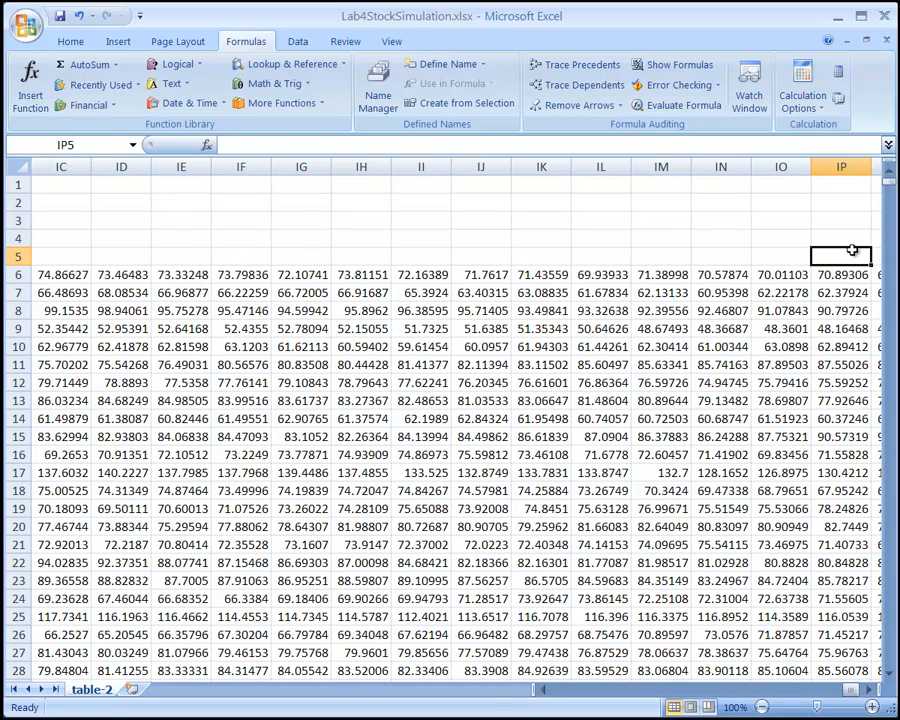
key(Right)
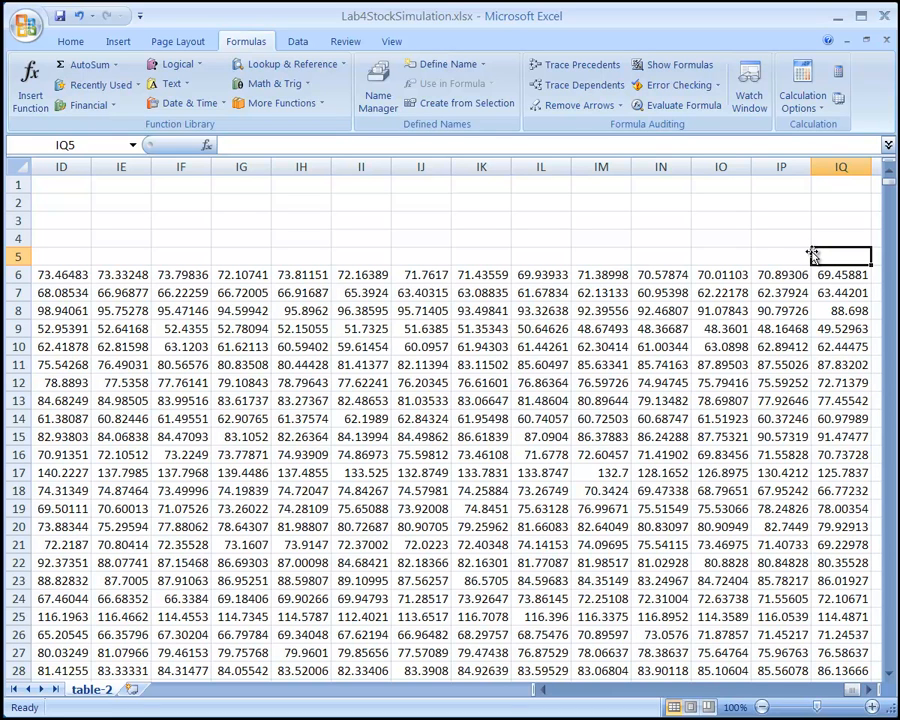
shift+double_click(812, 256)
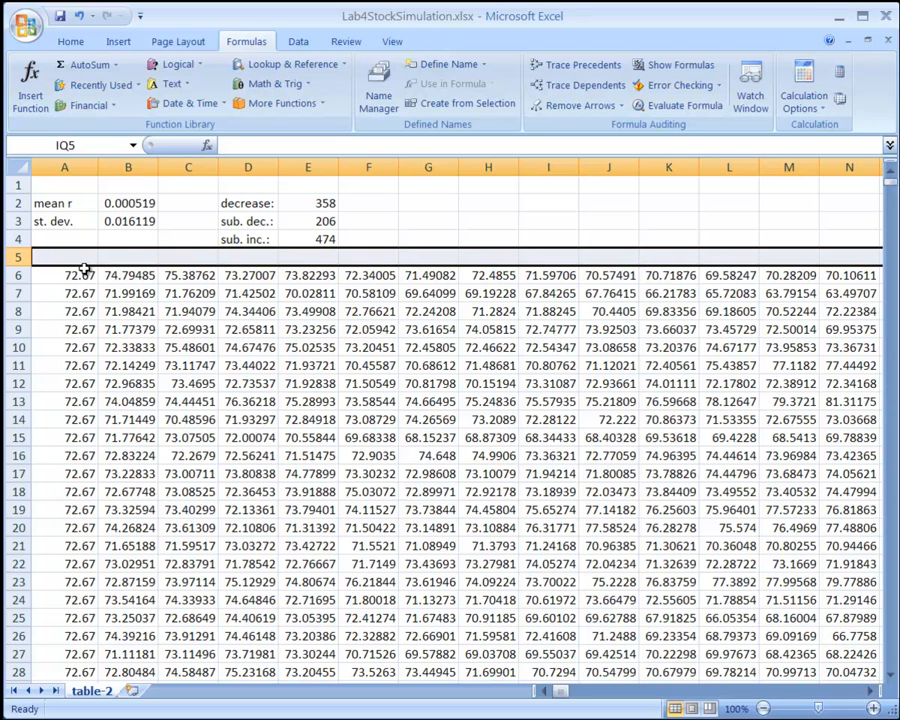
click(133, 253)
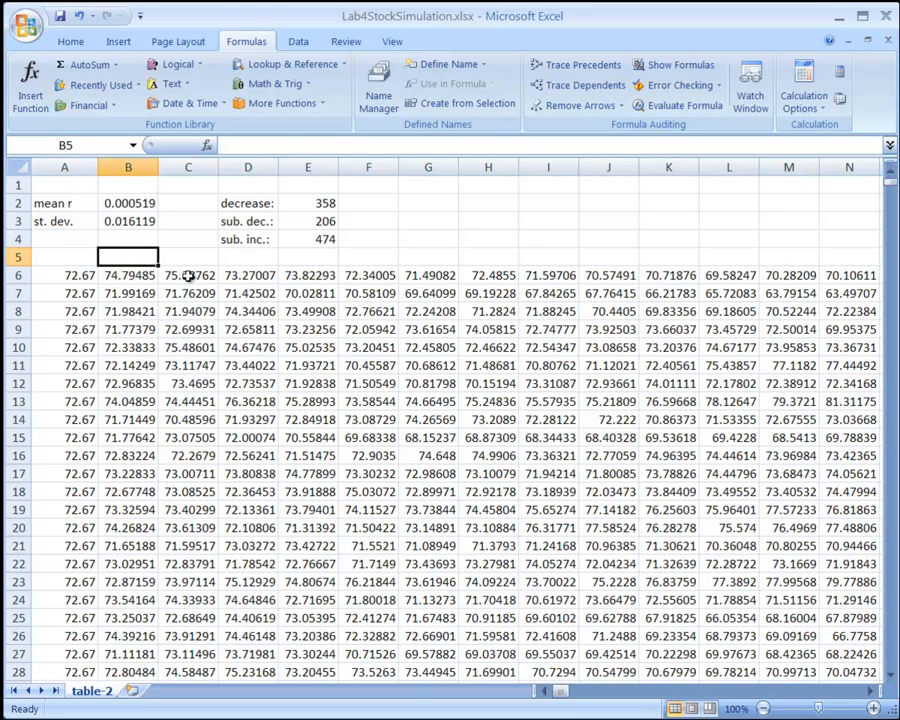
drag(894, 188, 880, 376)
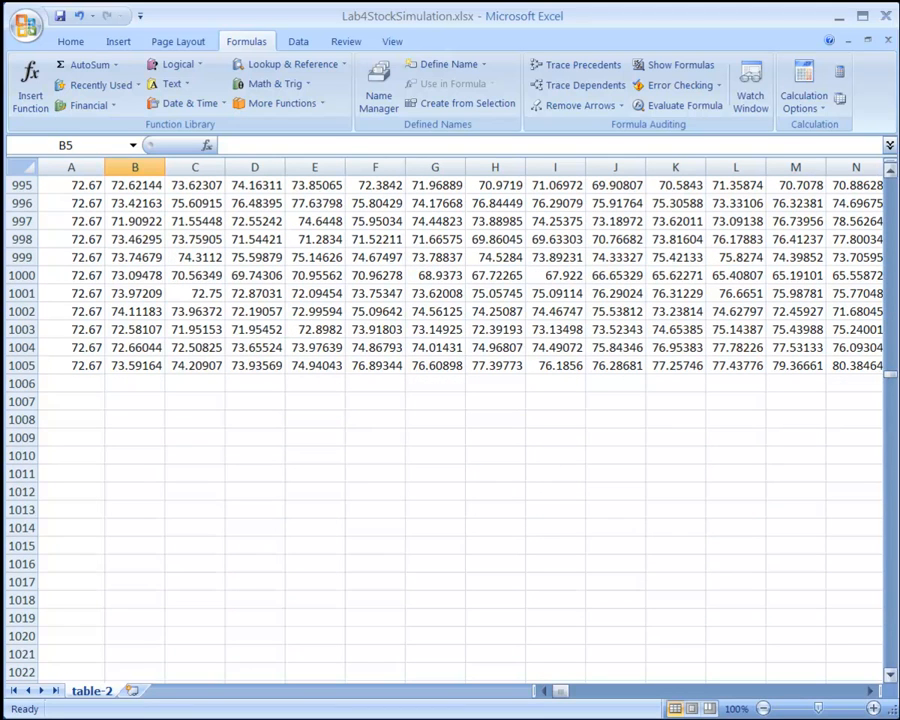
drag(890, 380, 891, 176)
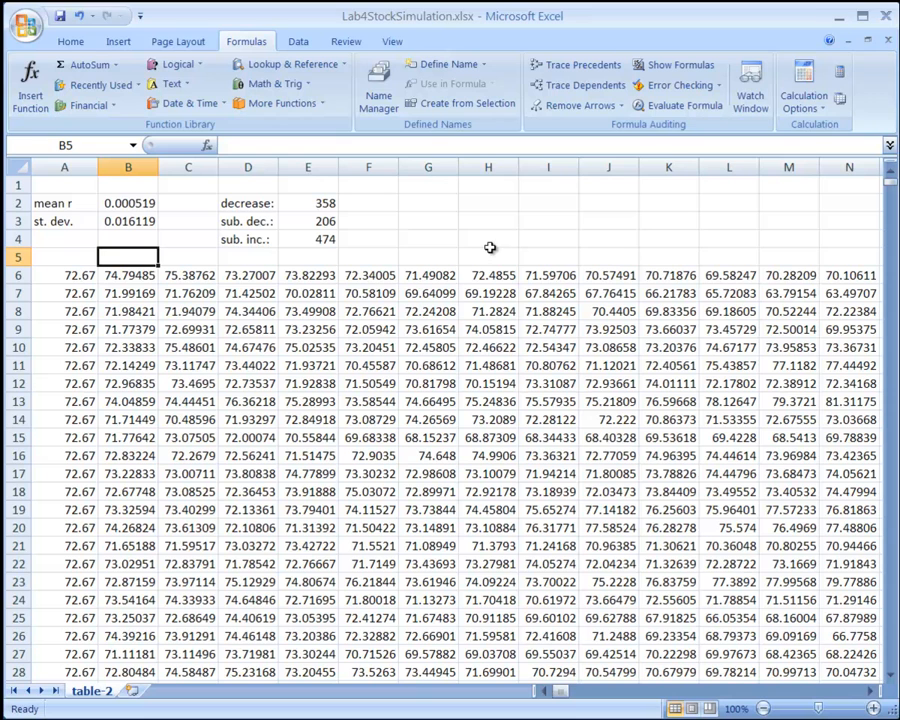
- Enter the starting stock price 72.67 in cell G3
click(438, 222)
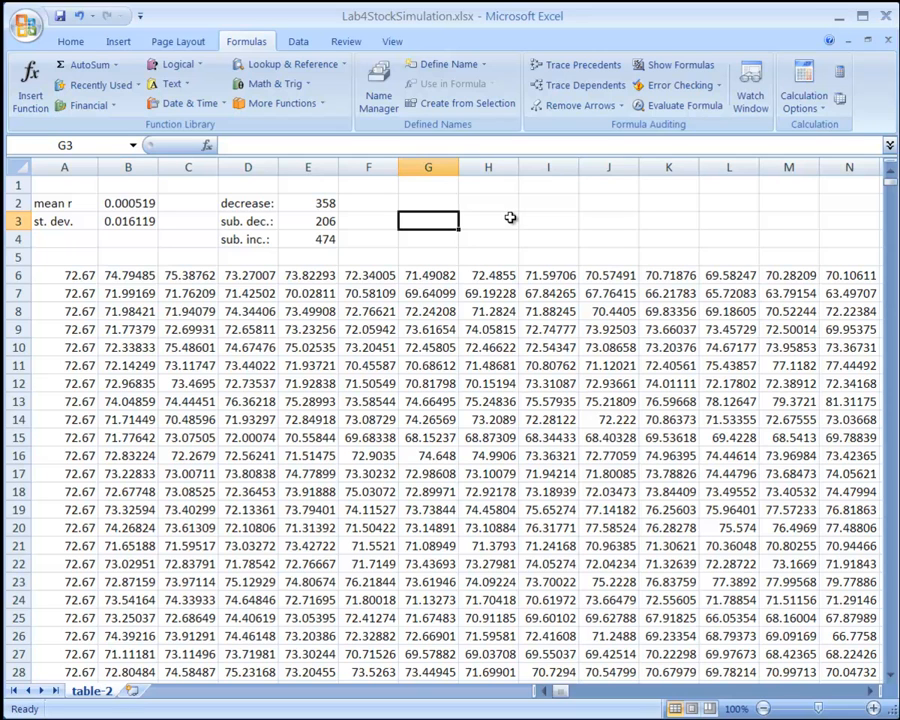
text(72)
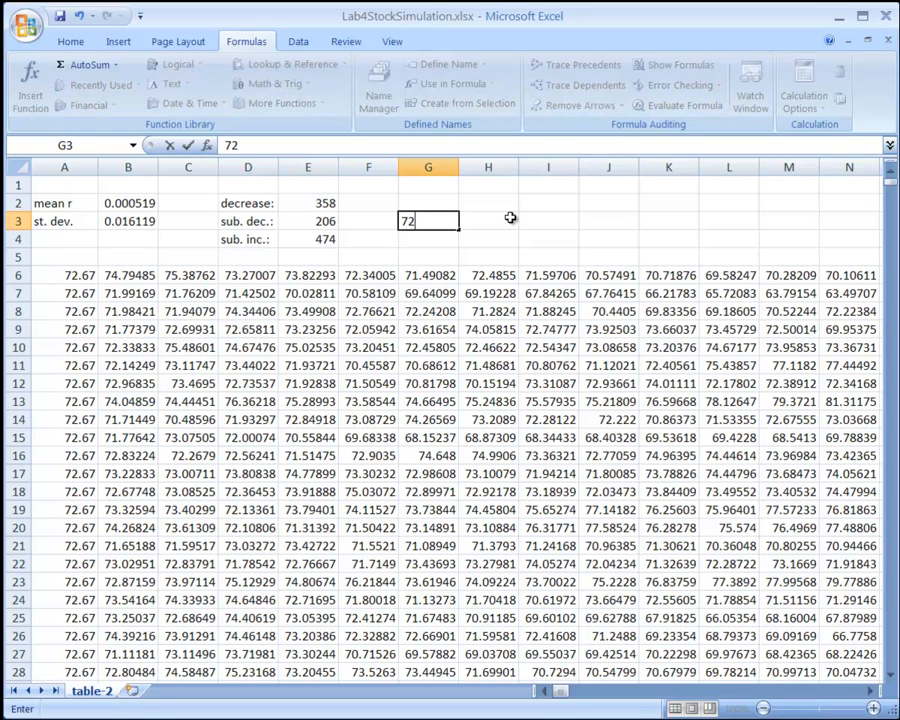
text(.67)
- Begin the next-day price formula in cell H3 with =72.67(1+norminv
click(510, 218)
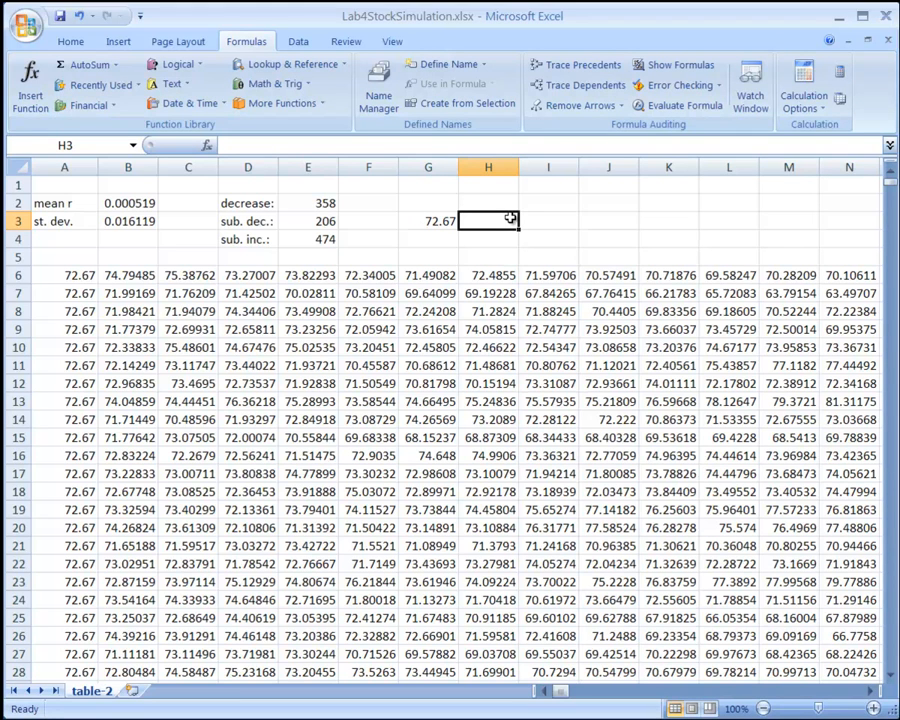
text(=)
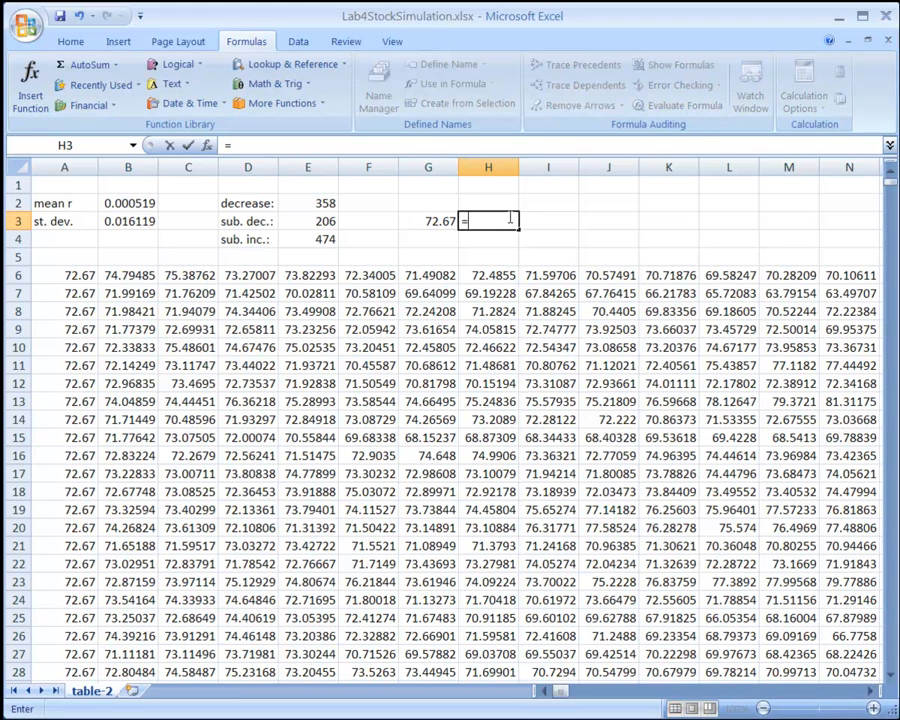
text(72.67(1=)
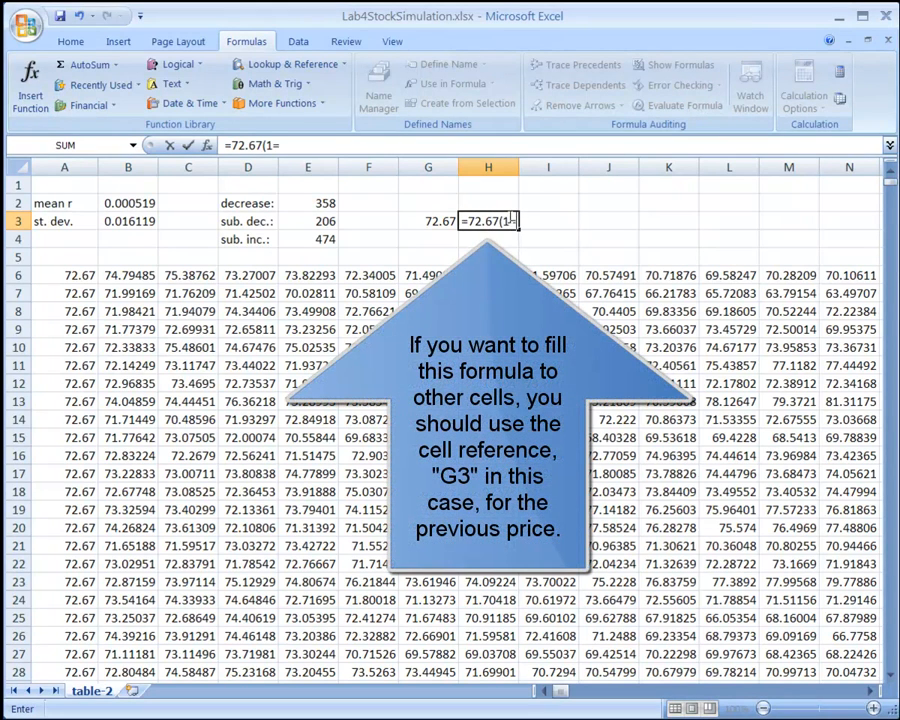
key(BackSpace)
text(+)
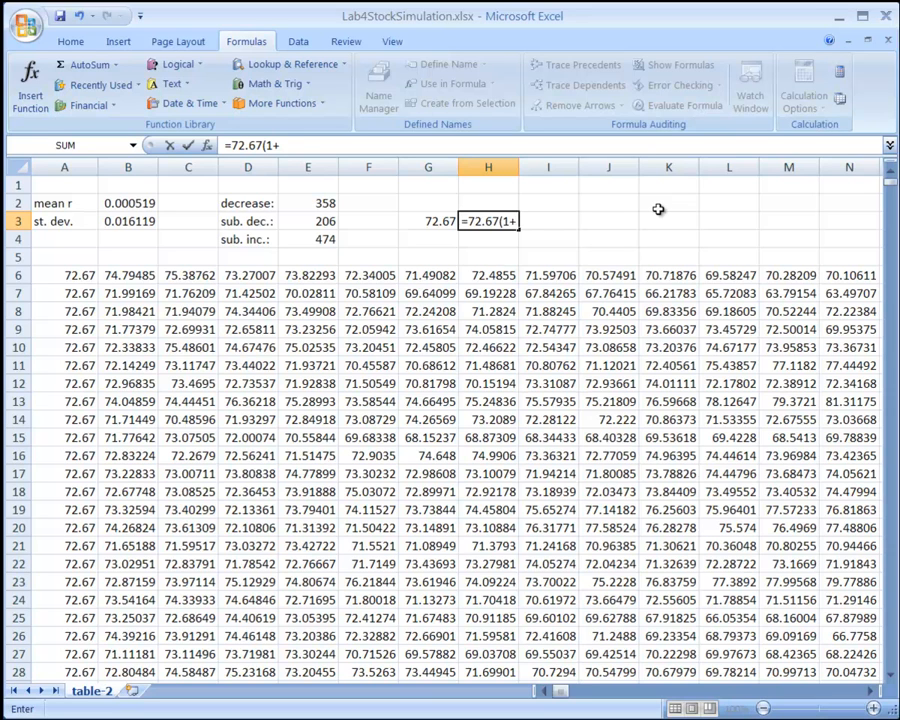
text(norminv)
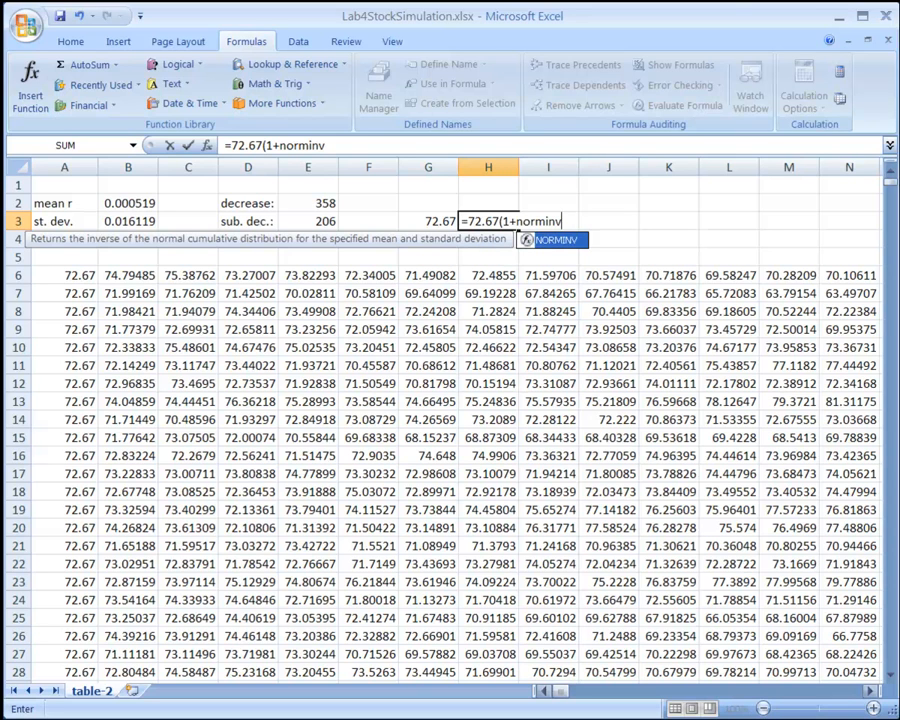
- Consult the normal distribution table in Adobe Reader, add the opening parenthesis after norminv in H3, and return to the Excel formula after rechecking the table
key(alt+Tab)
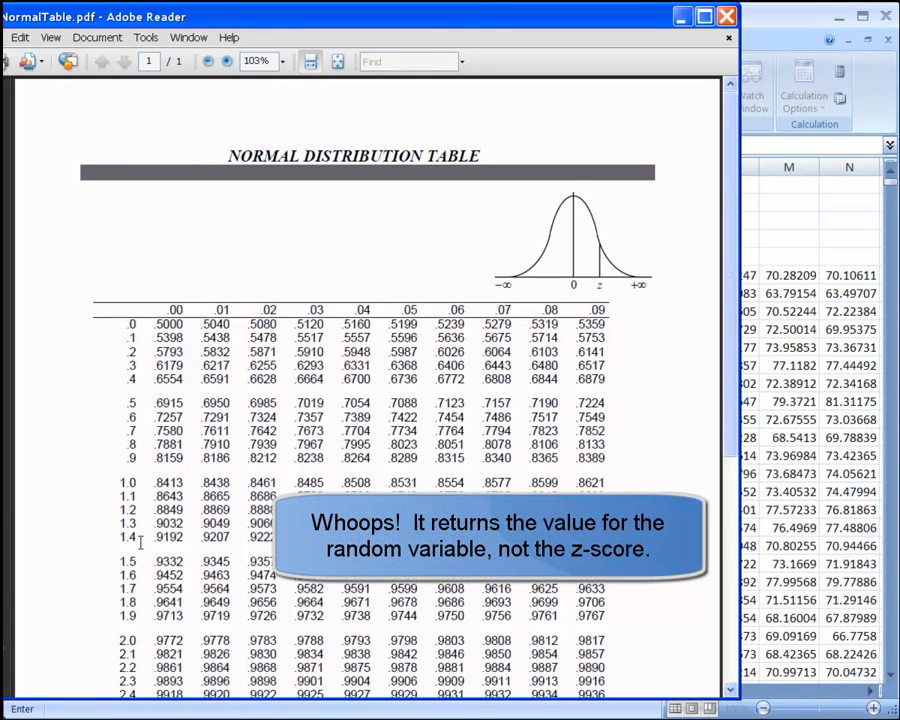
click(780, 6)
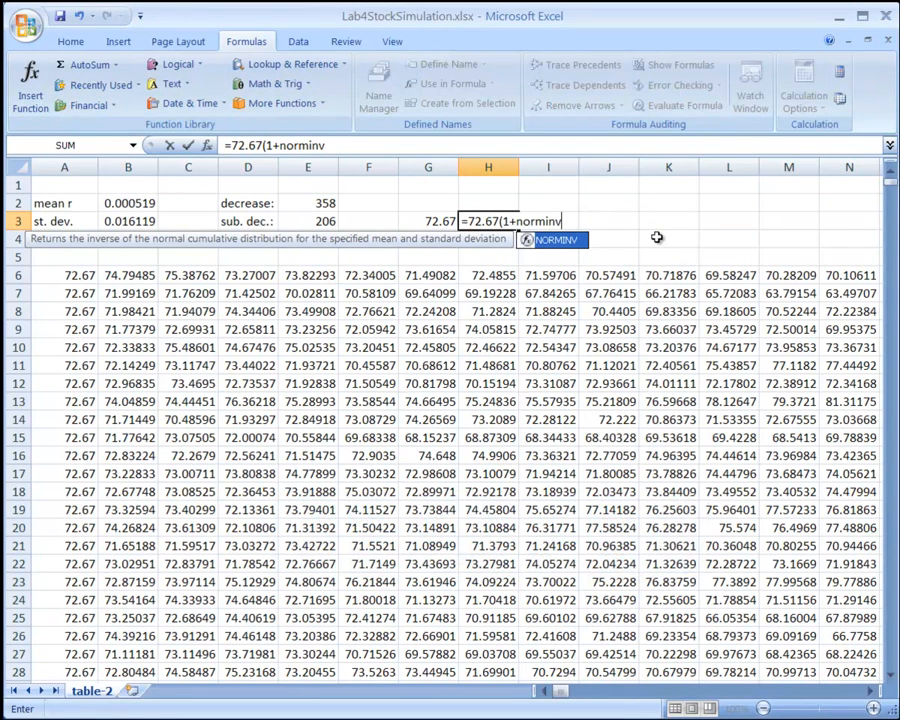
text(()
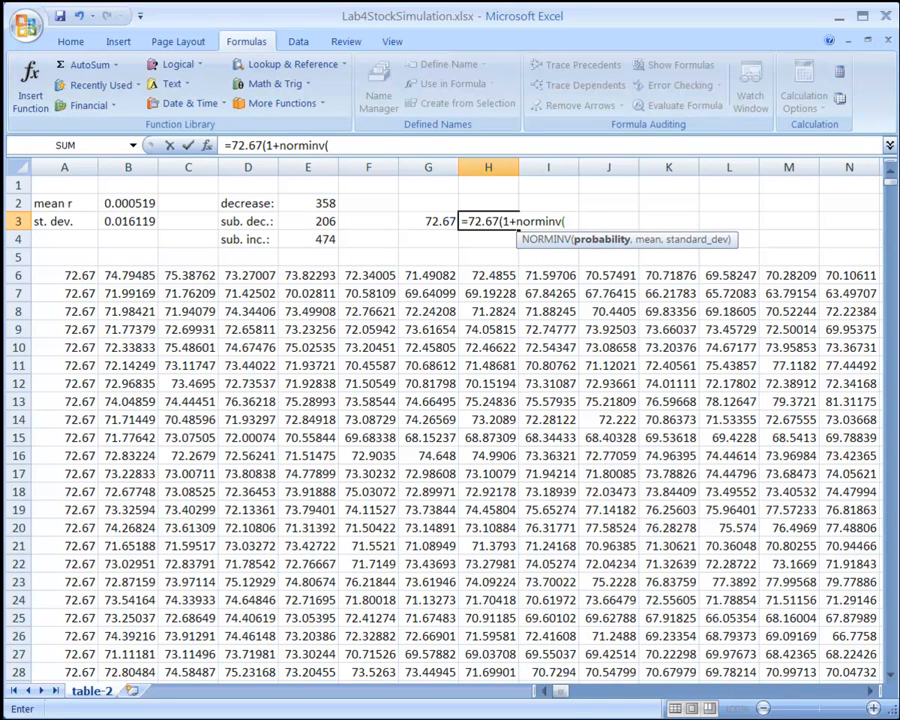
key(alt+Tab)
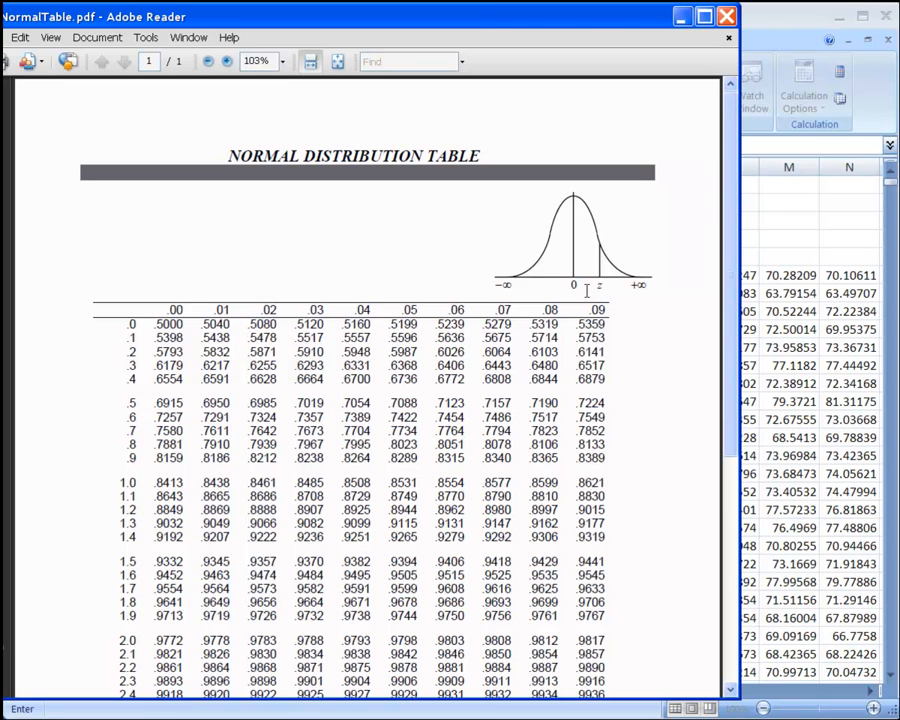
click(757, 147)
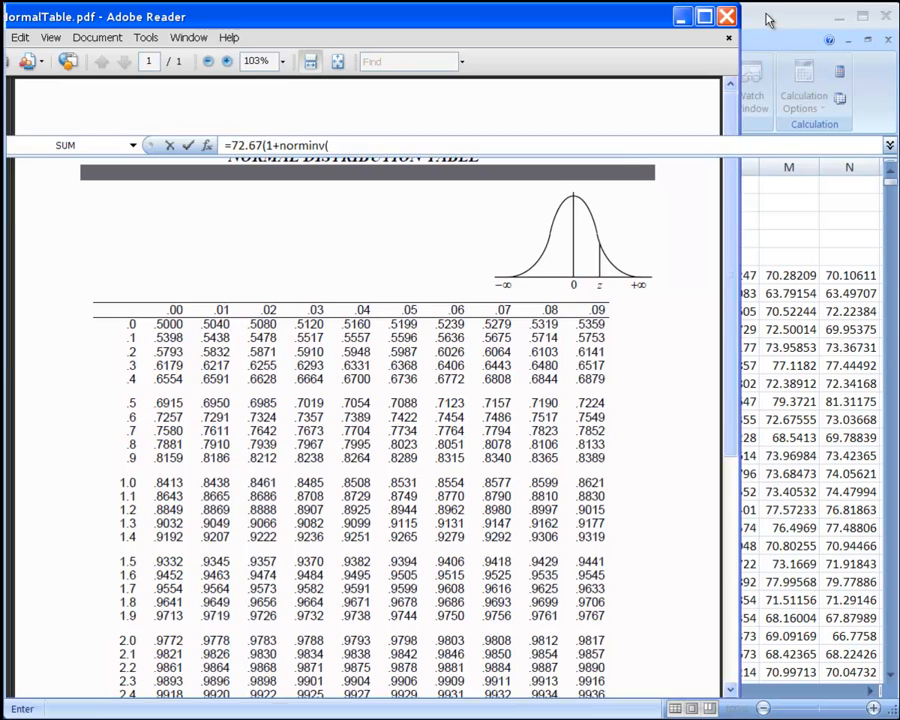
- Supply rand() as the NORMINV probability and the absolute reference $b$2 as the mean in the H3 formula
text(rand())
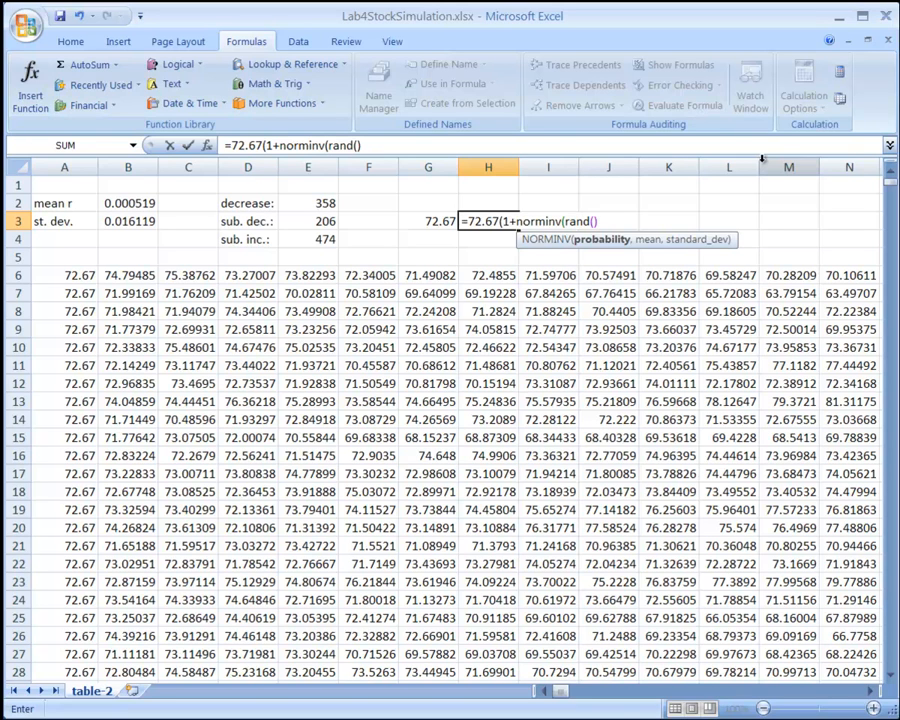
text(,)
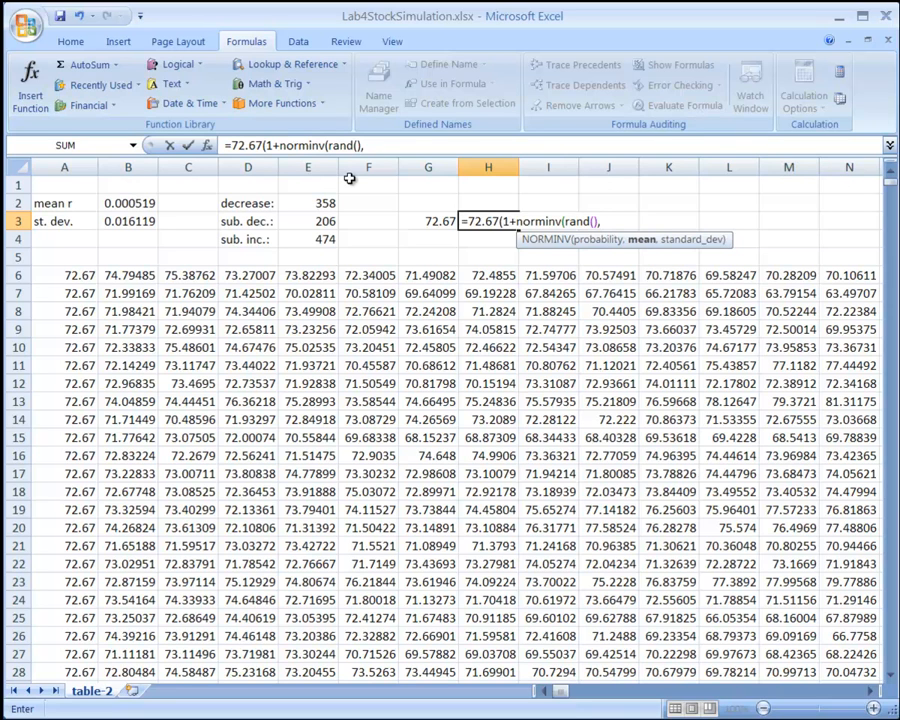
text(b2)
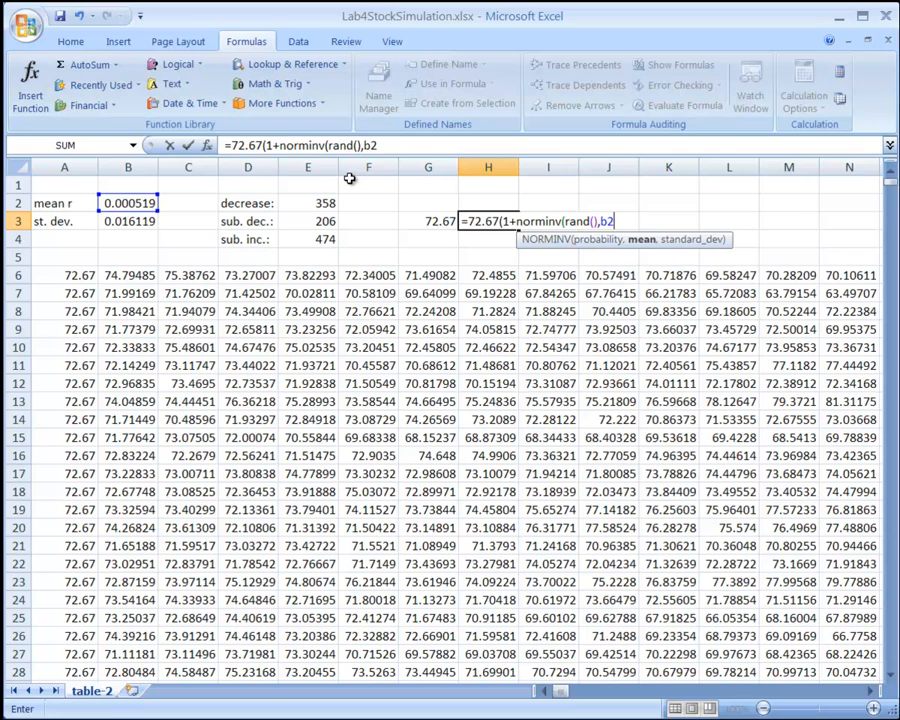
key(BackSpace)
key(BackSpace)
text($b)
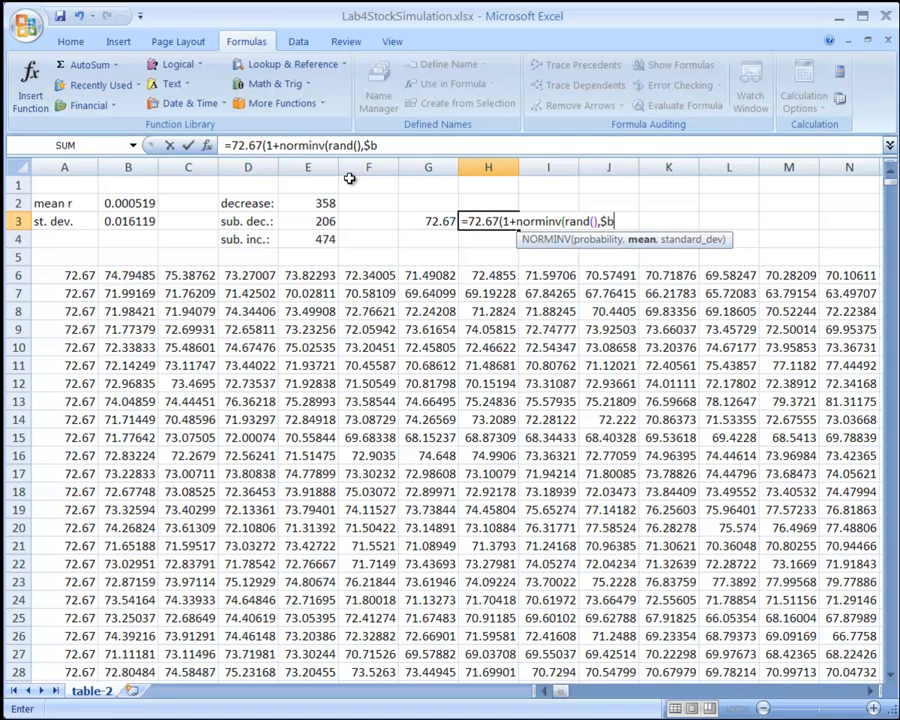
text($2)
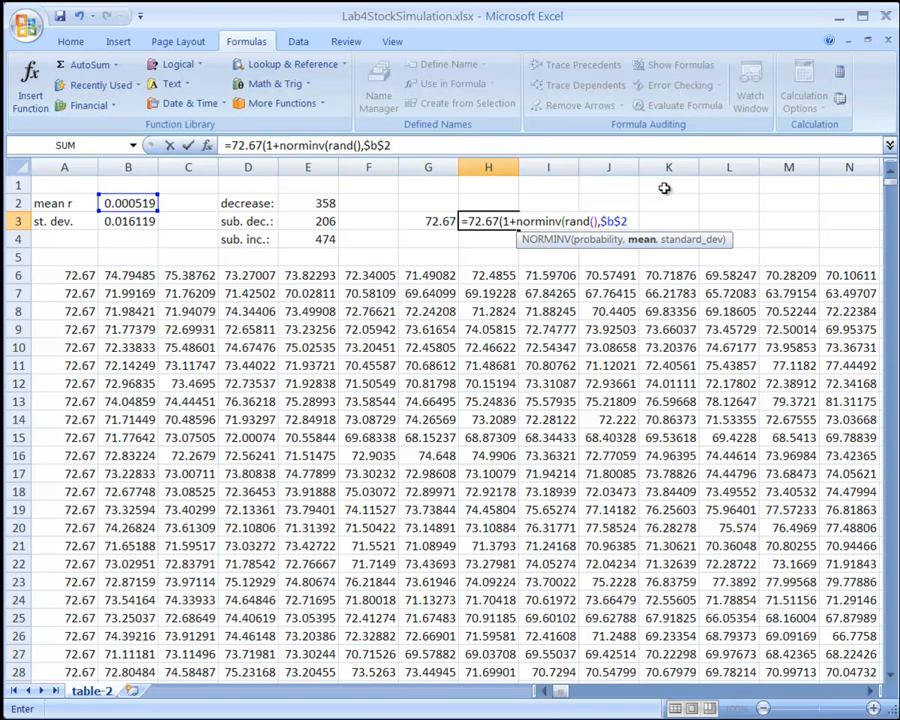
- Add $b$3 as the standard deviation, close both parentheses, and enter the H3 formula with the proposed correction accepted
text(,)
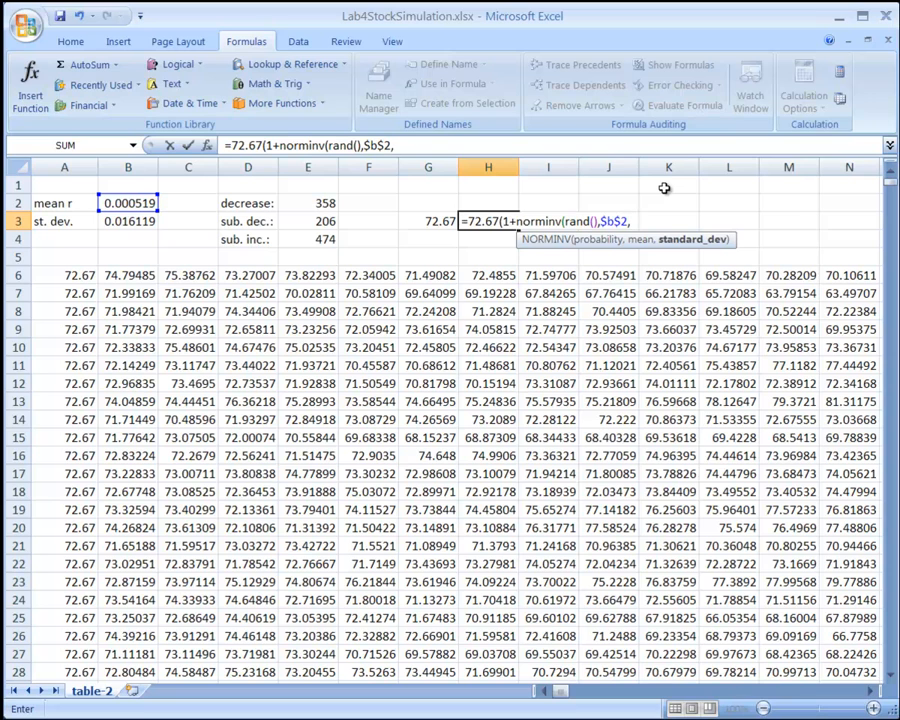
text($b$3)
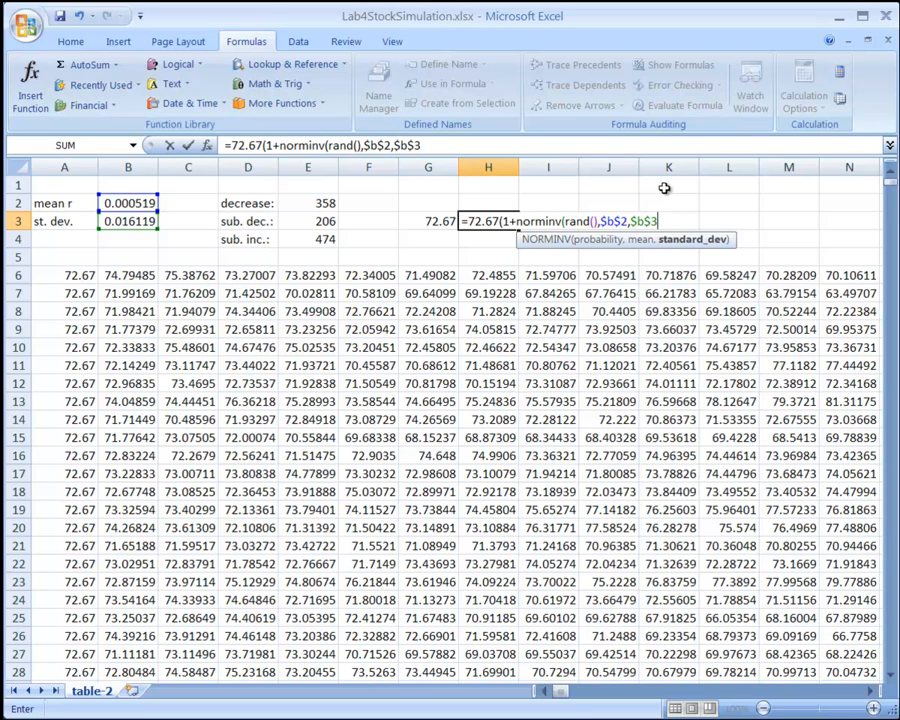
text()))
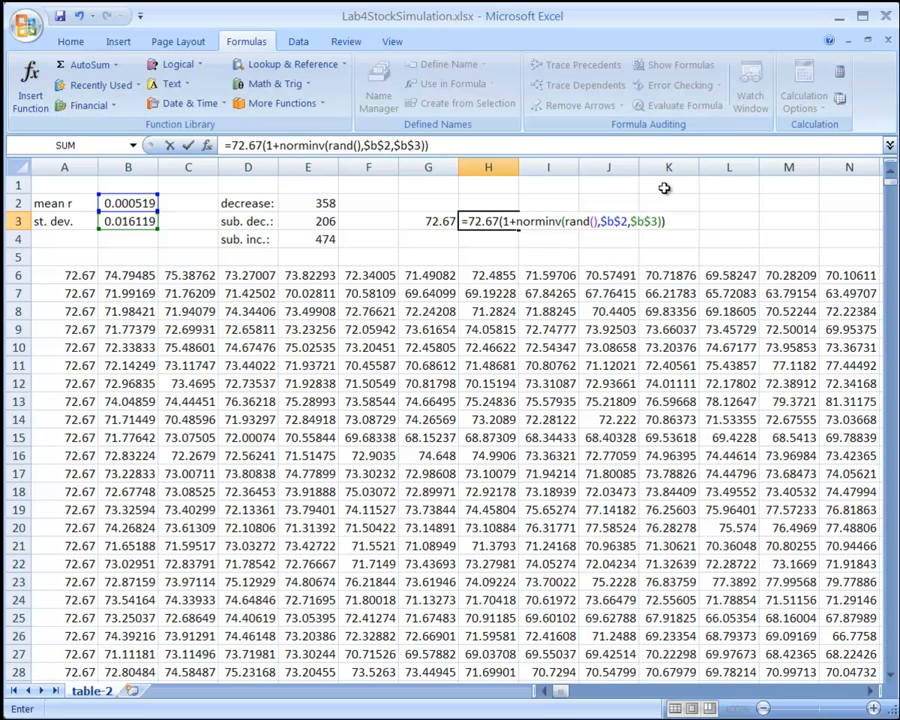
key(Return)
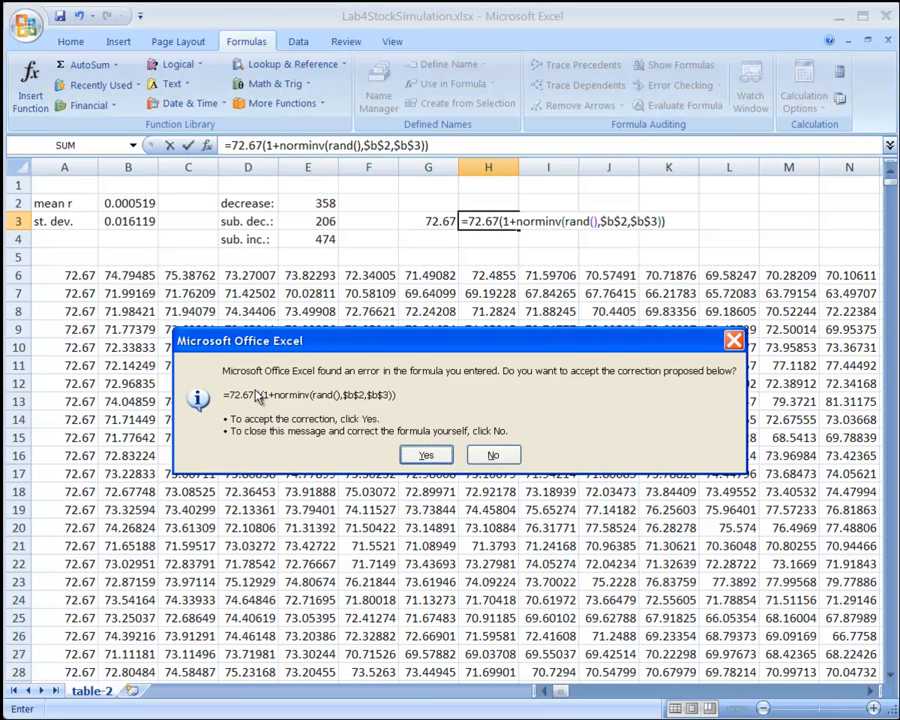
click(426, 456)
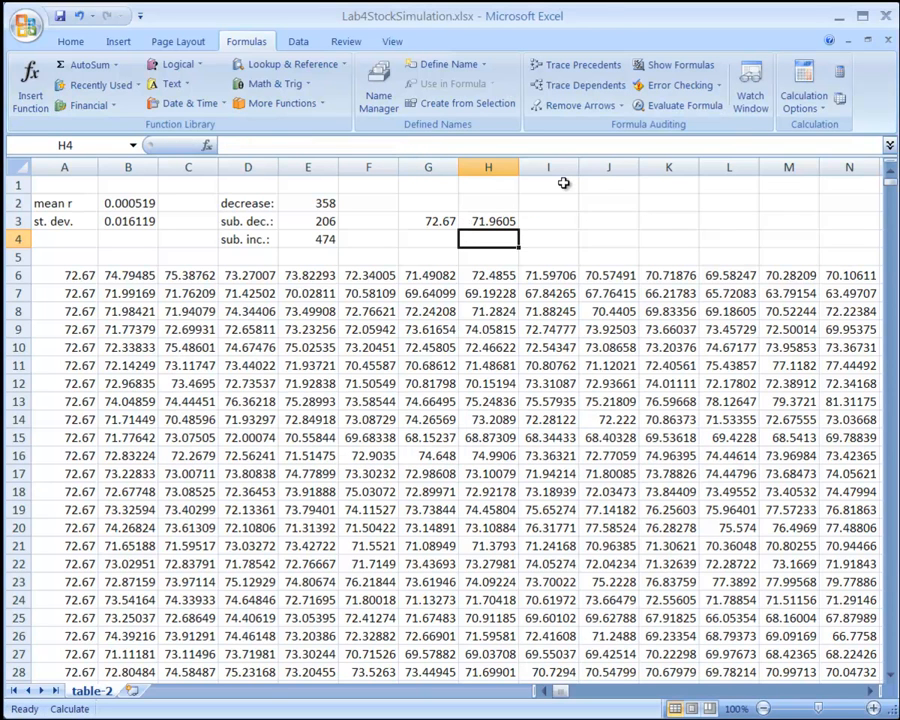
- Begin a norminv formula in cell J2 and consult the normal distribution table in Adobe Reader for its probability, returning to Excel
key(Up)
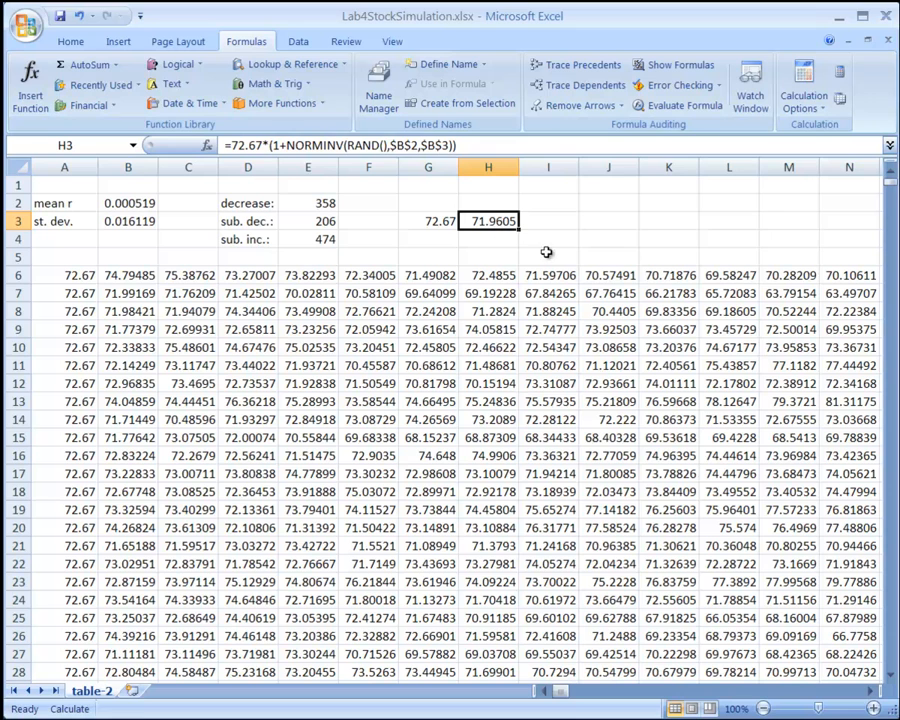
click(627, 201)
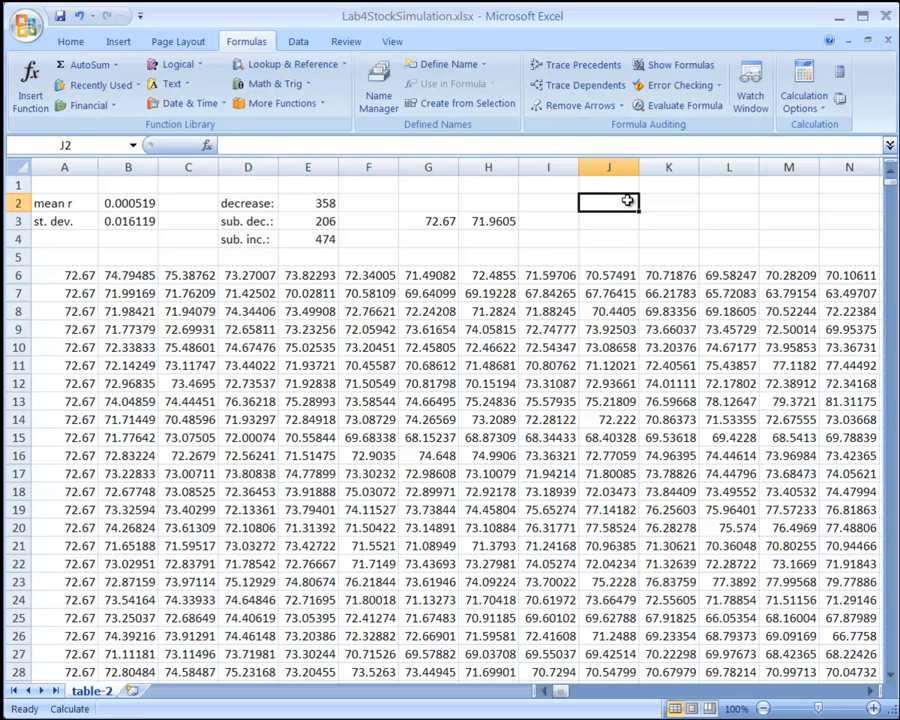
text(=)
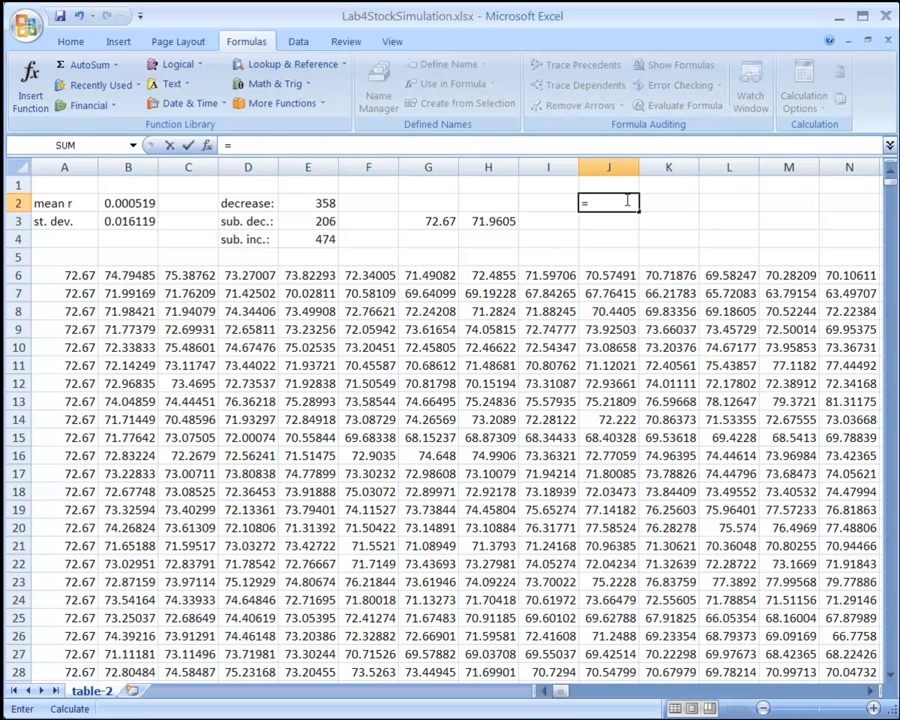
text(norminv()
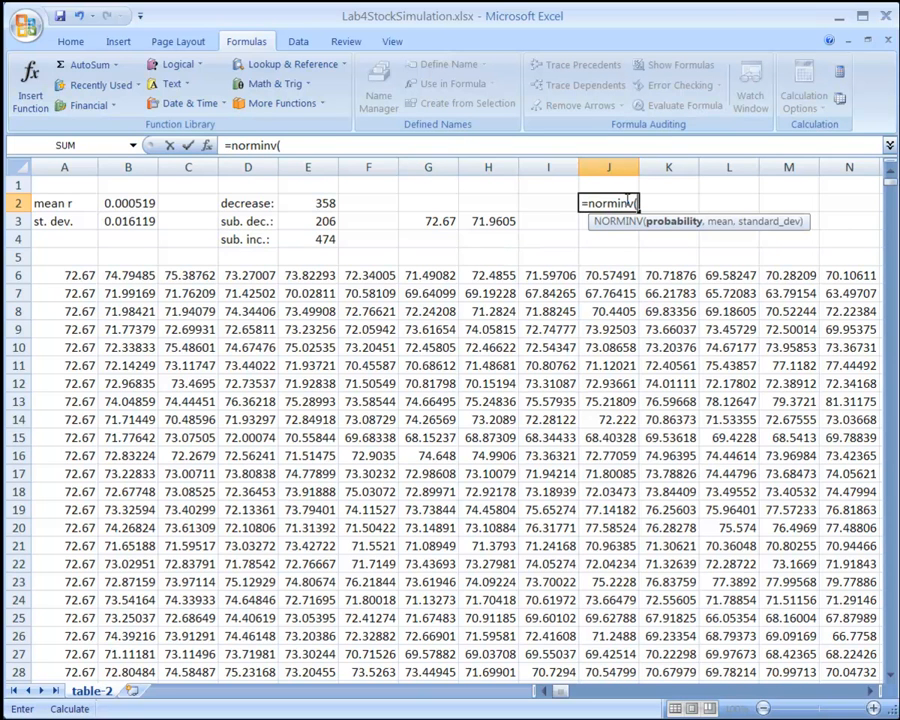
key(alt+Tab)
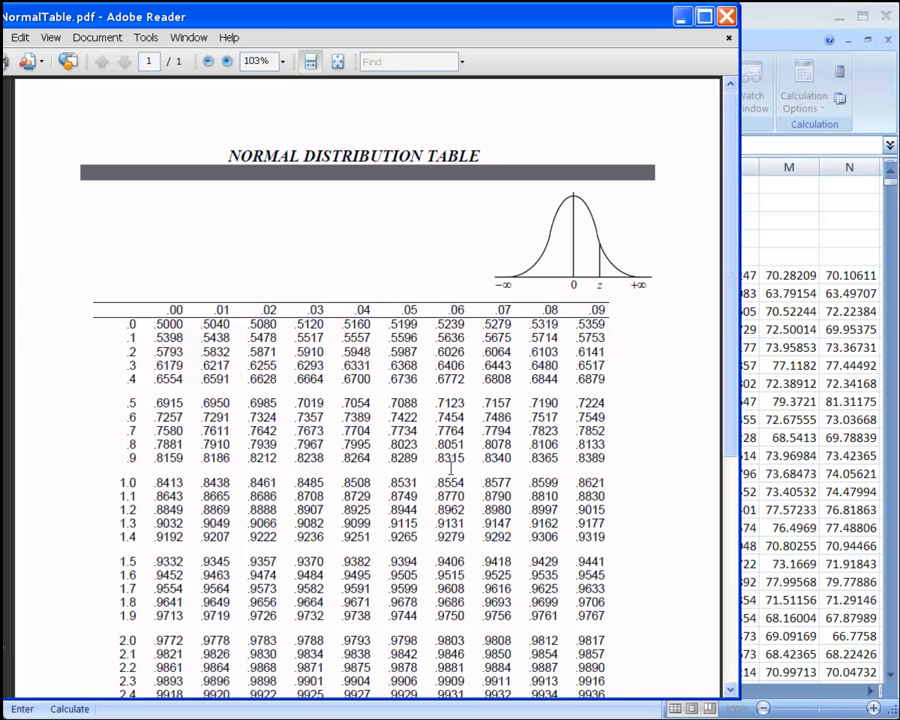
click(782, 12)
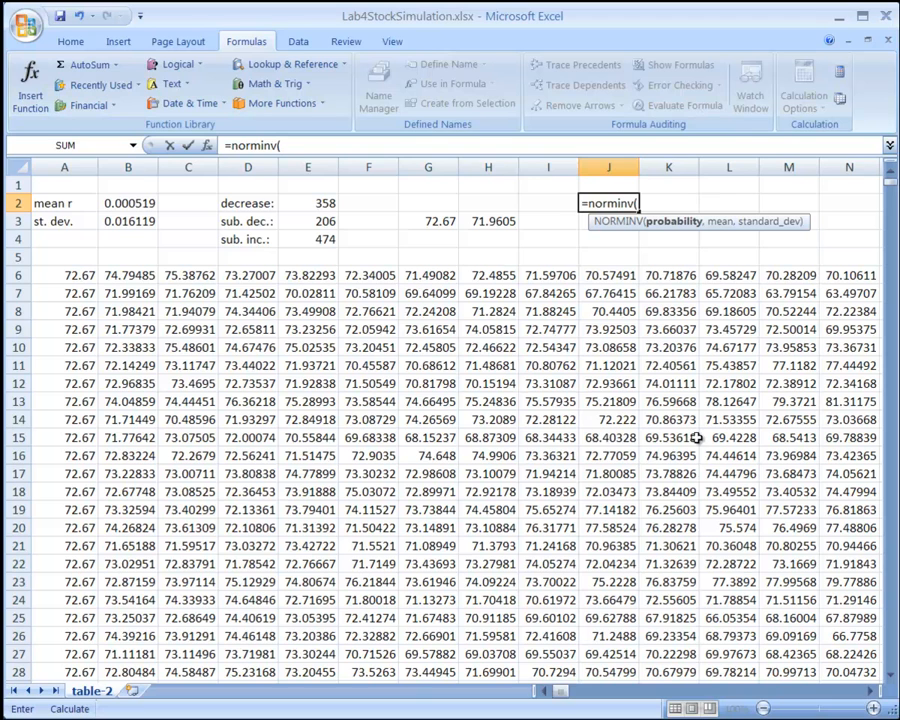
key(alt+Tab)
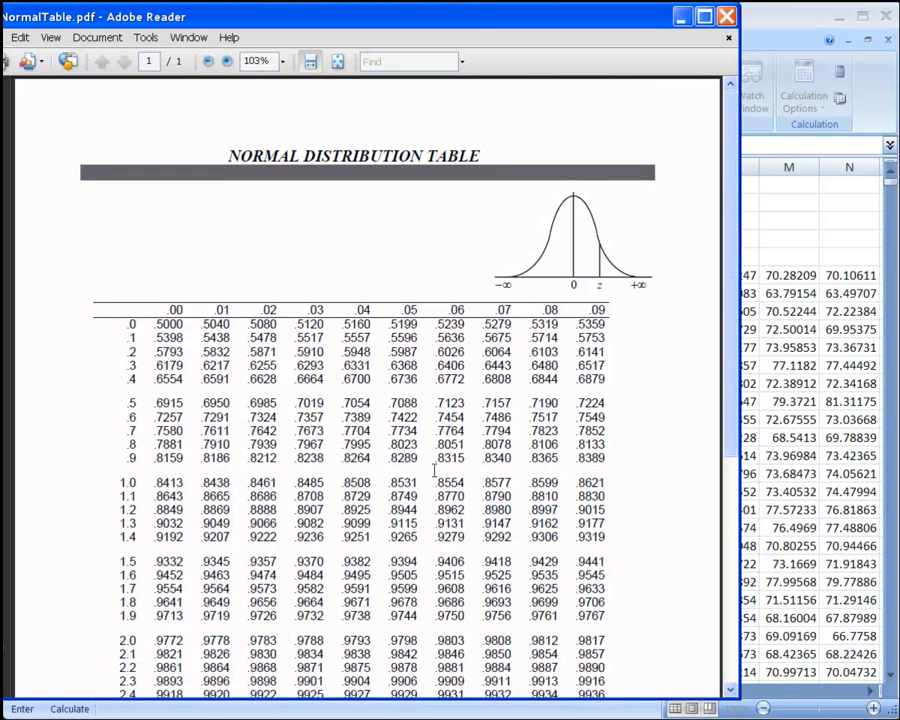
key(alt+Tab)
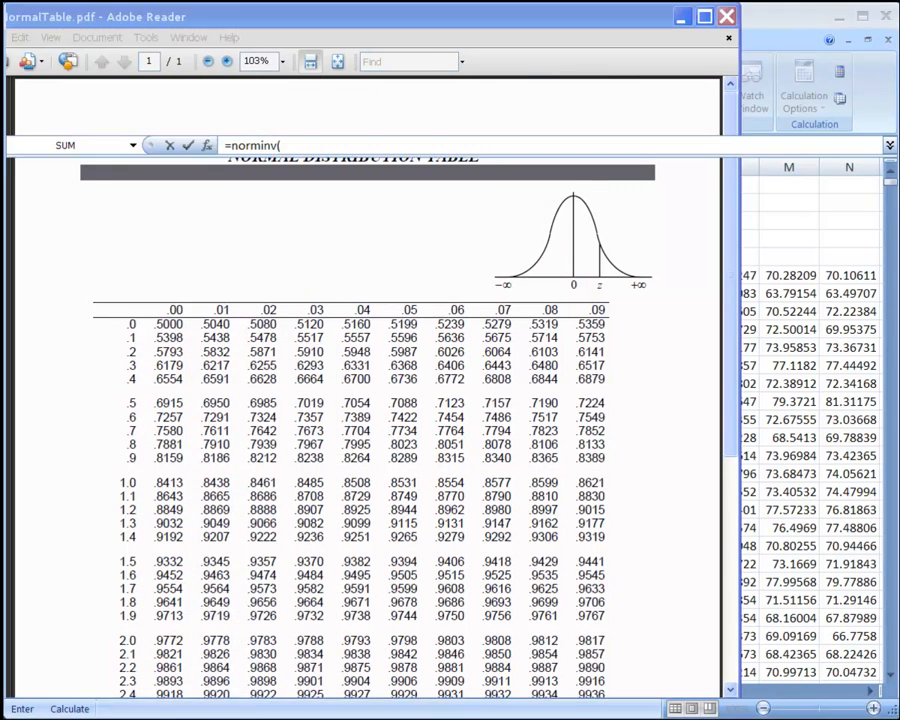
- Complete the J2 formula with probability .8315, mean 0 and standard deviation 1, and enter it
text(.8315)
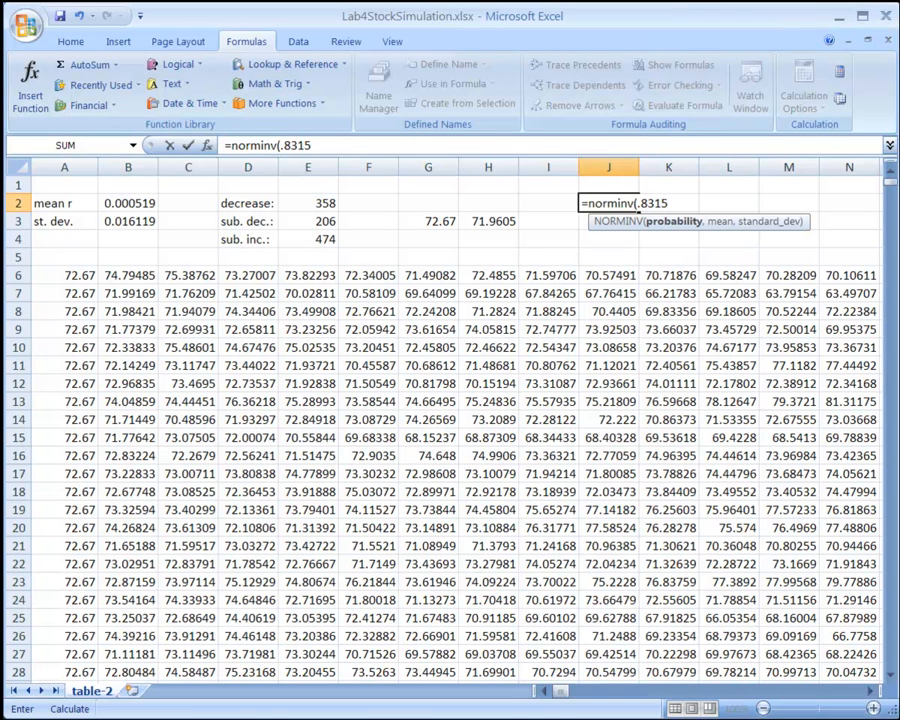
text(,0)
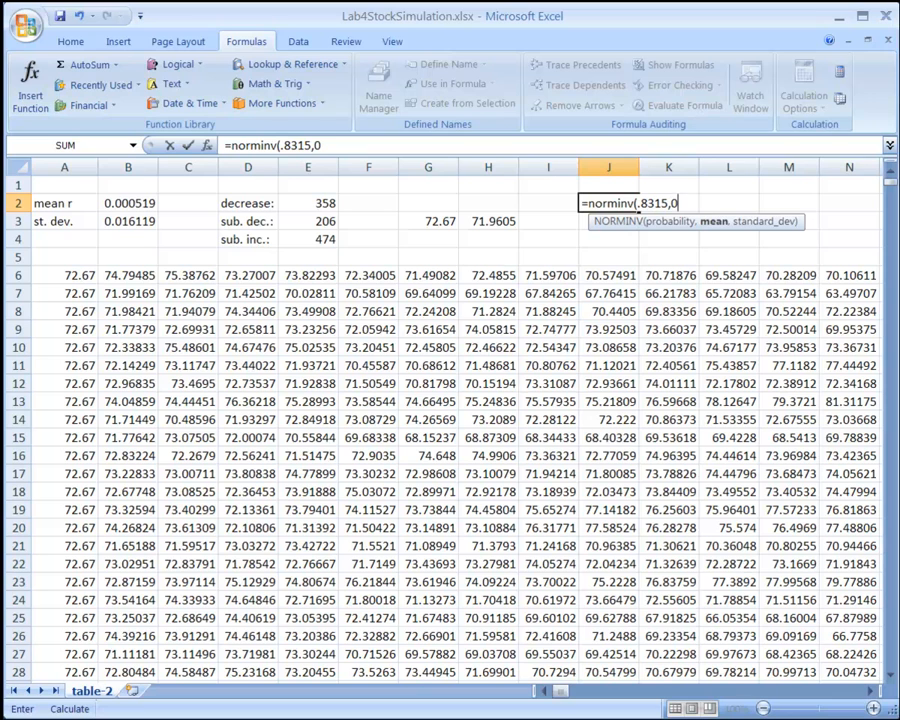
text(,1)
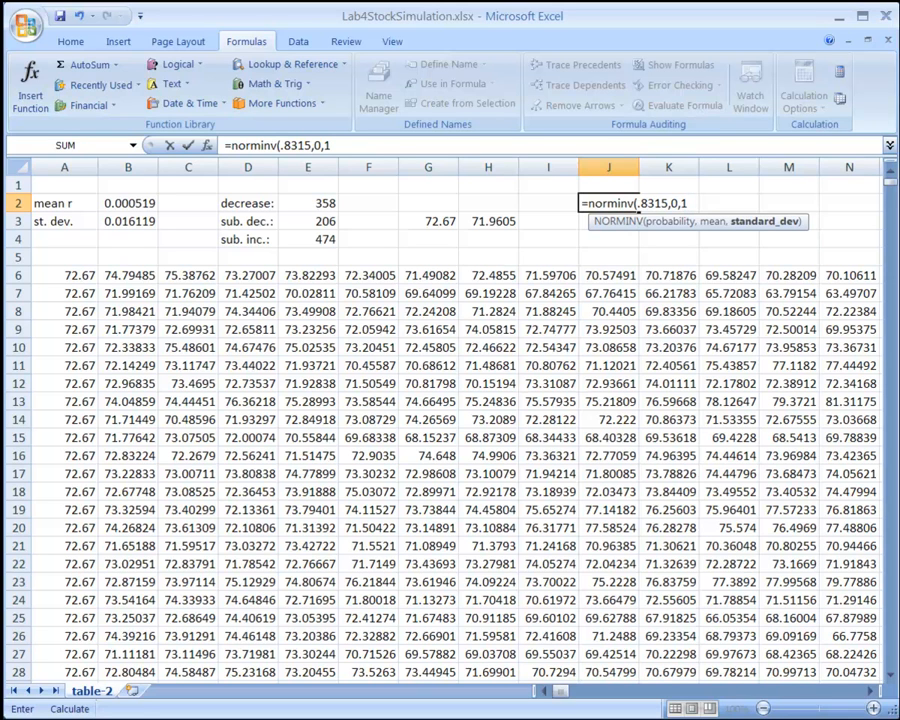
text())
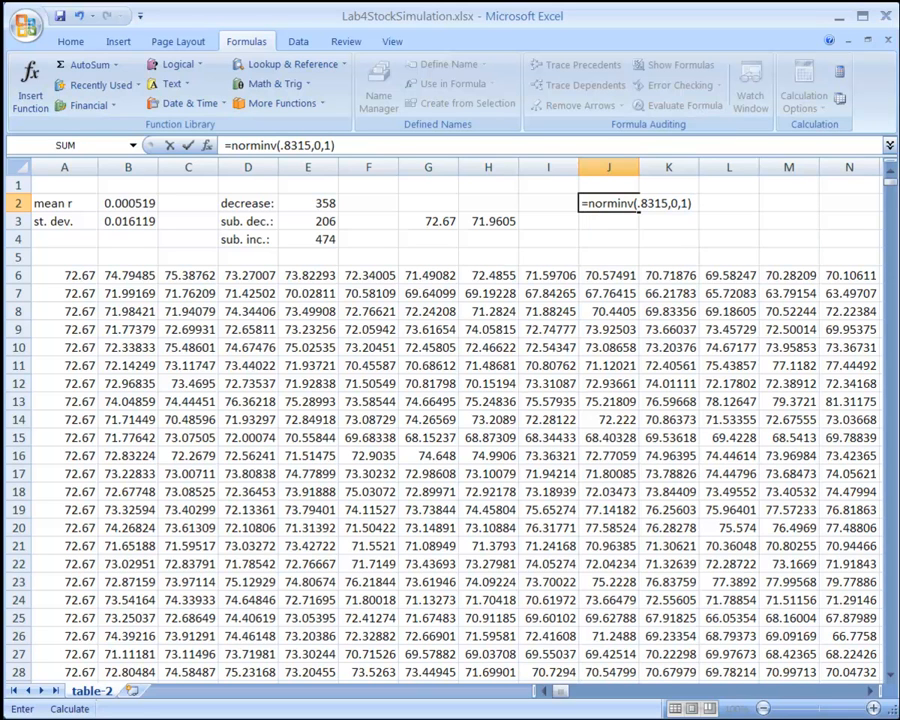
key(Return)
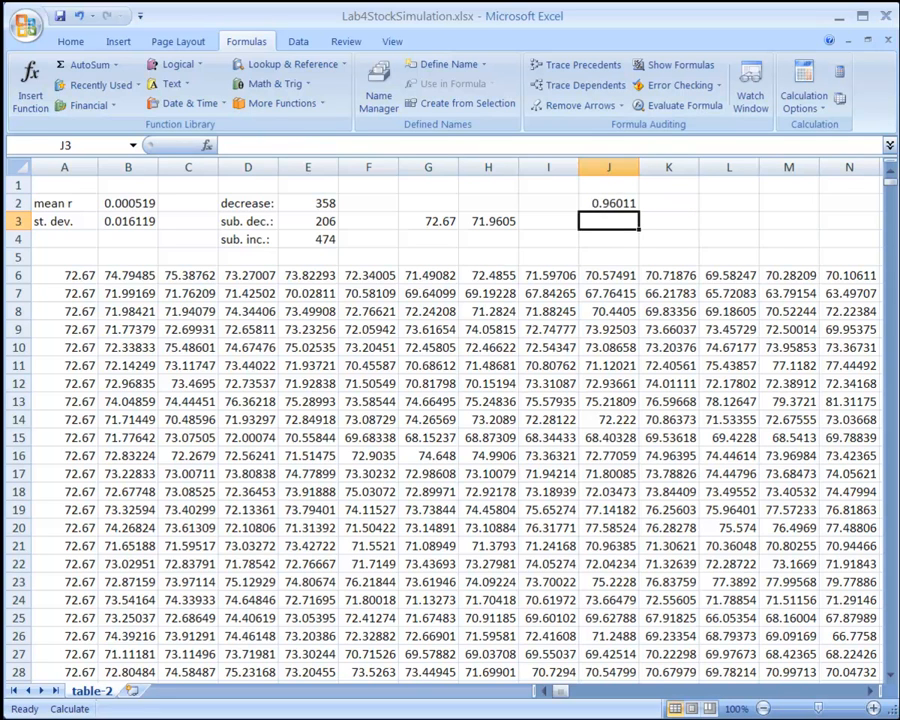
- Check the J2 result against the normal distribution table in Adobe Reader, and clear cell J2 back in Excel
click(608, 203)
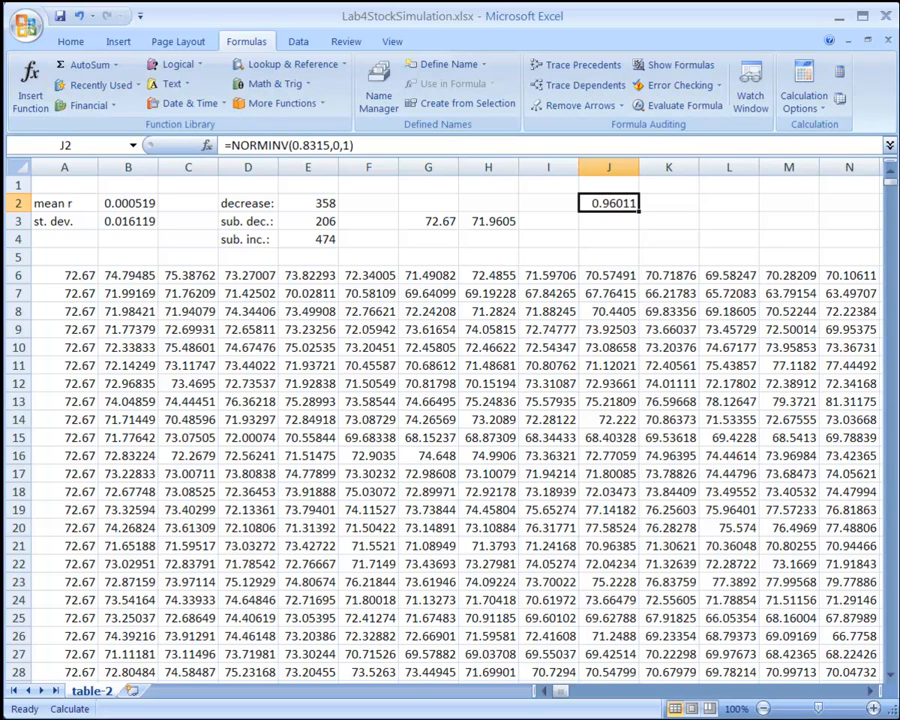
key(alt+Tab)
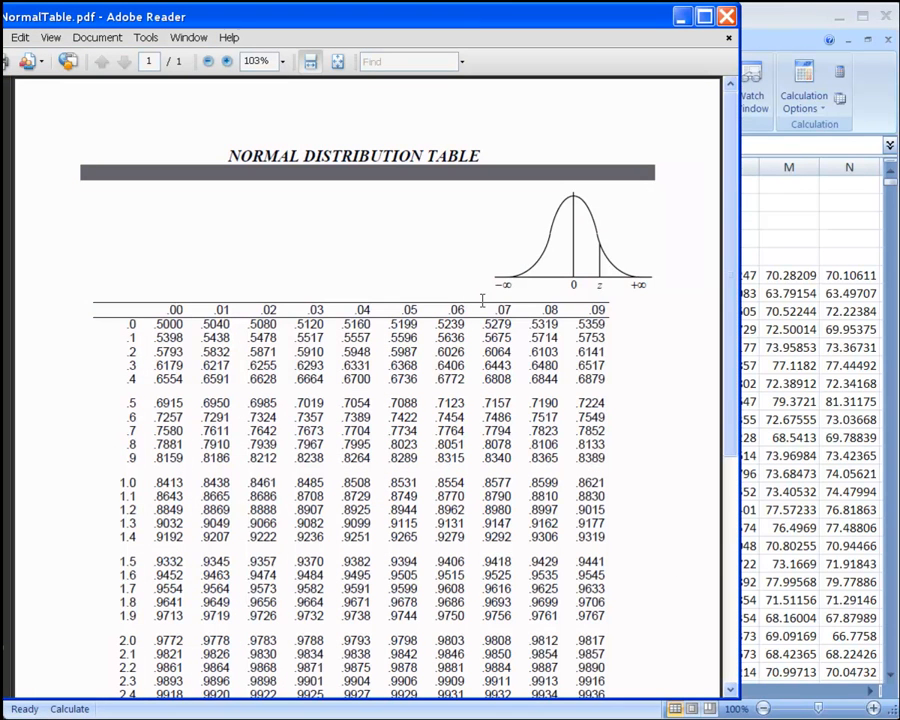
click(783, 17)
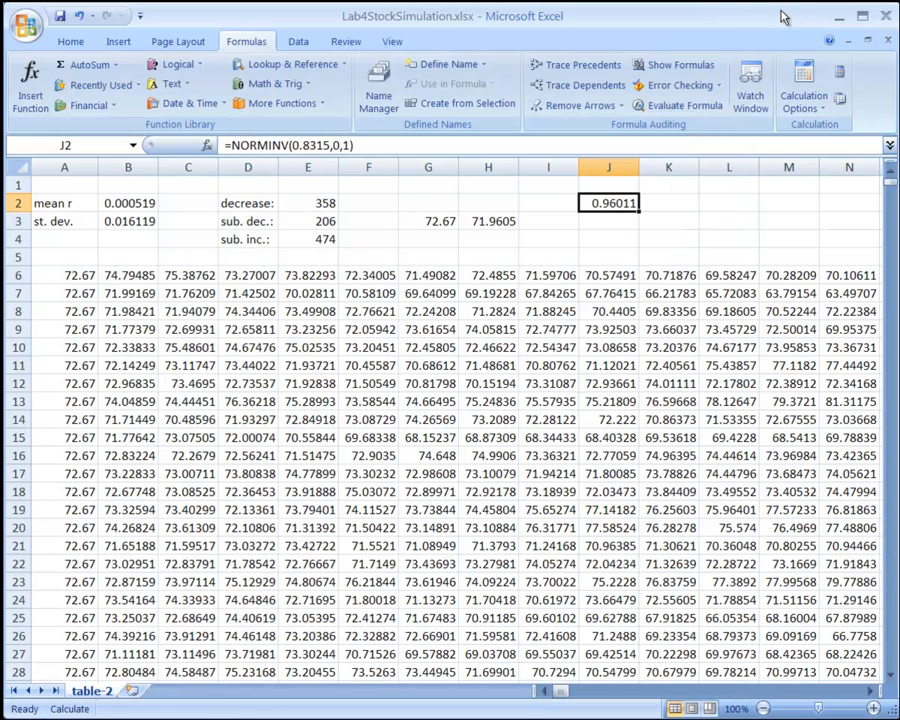
click(505, 223)
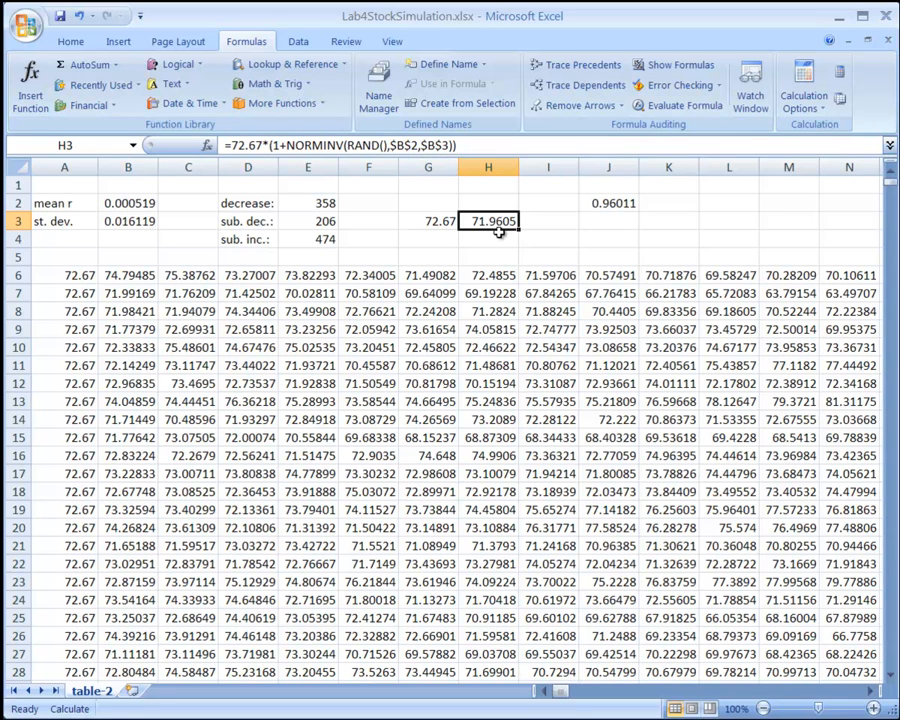
click(609, 201)
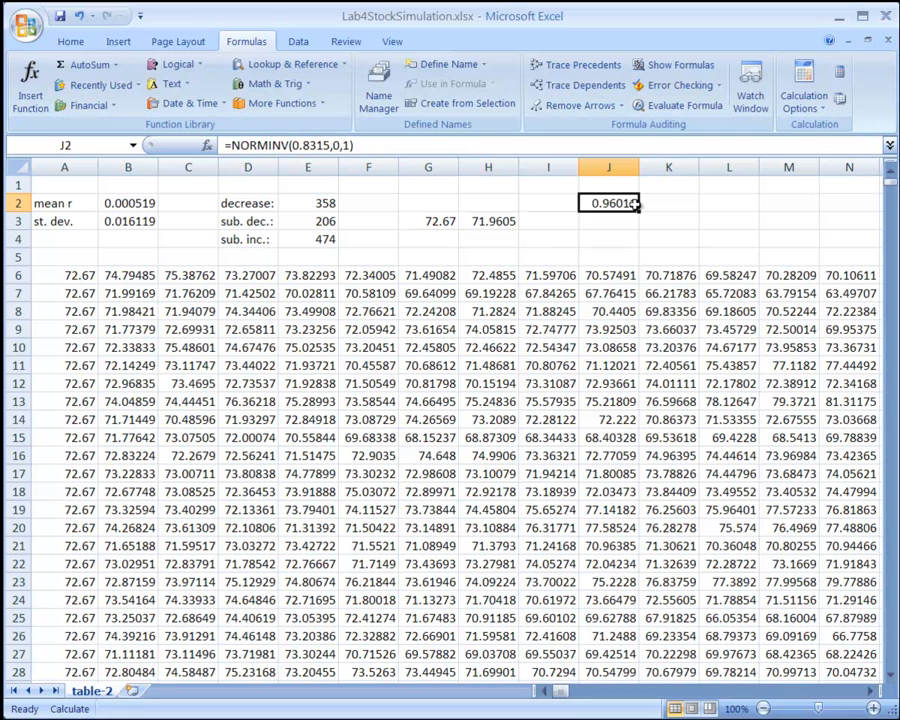
key(Delete)
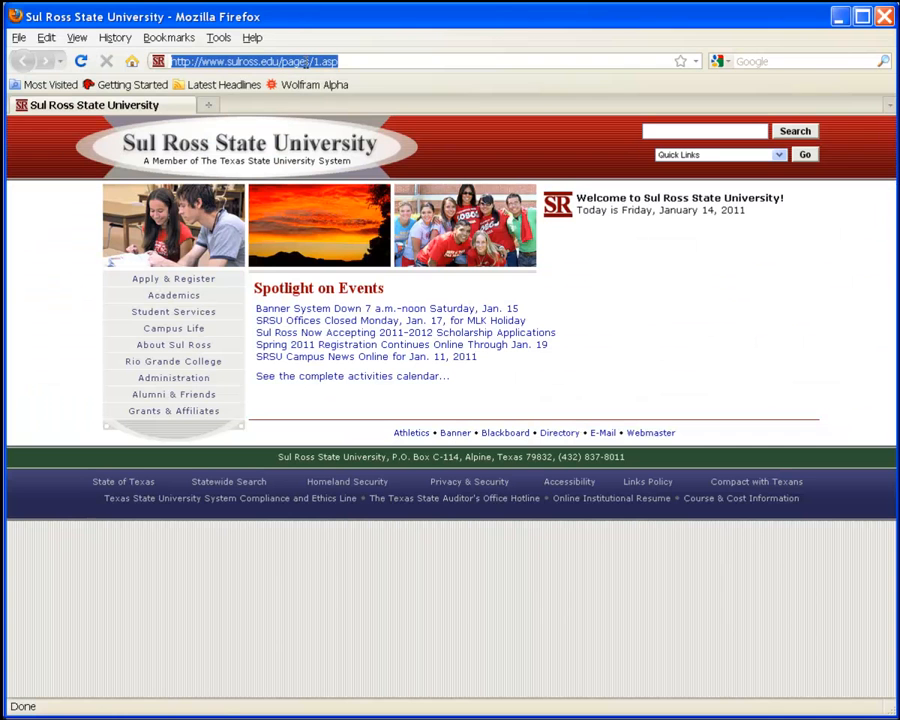
text(www.yahoo.c)
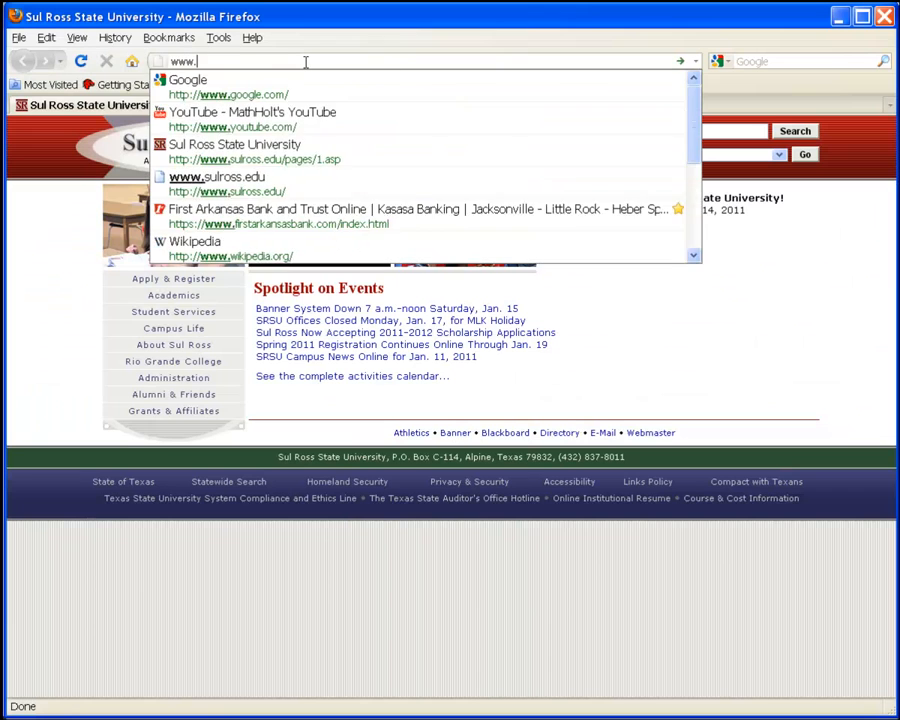
text(om)
key(Return)
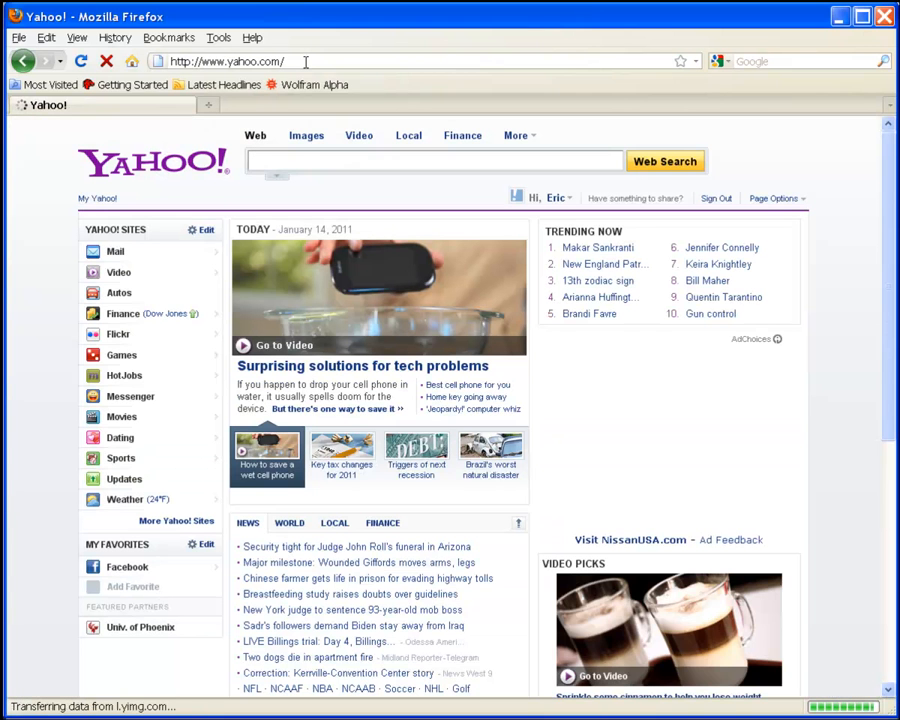
click(123, 315)
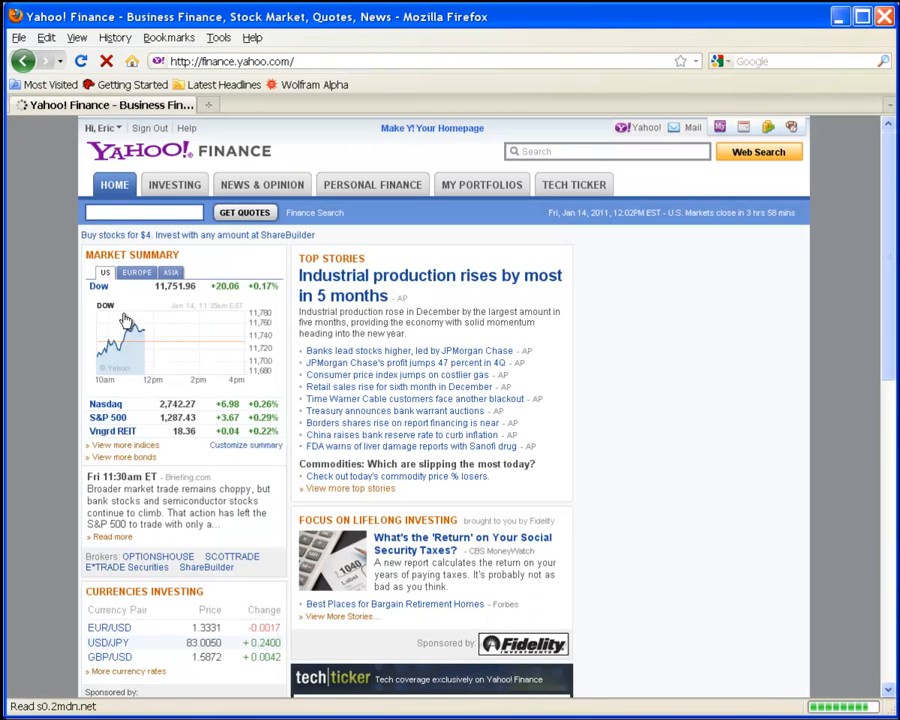
- Look up mcdonald in the quote search and open the NYSE-listed MCD suggestion for McDonald's Corporation
click(178, 209)
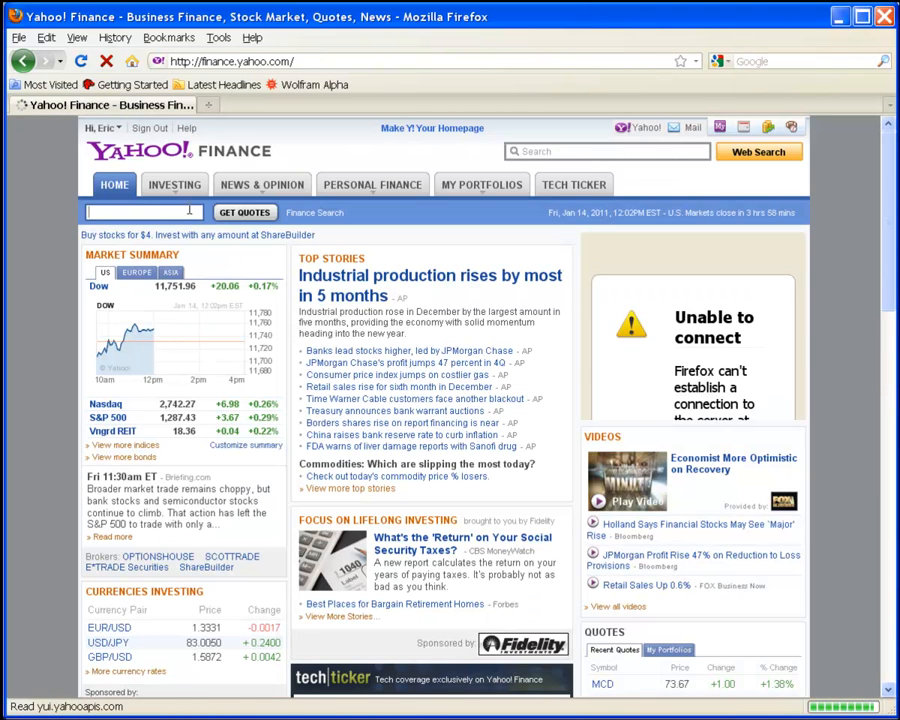
text(mcdonald's)
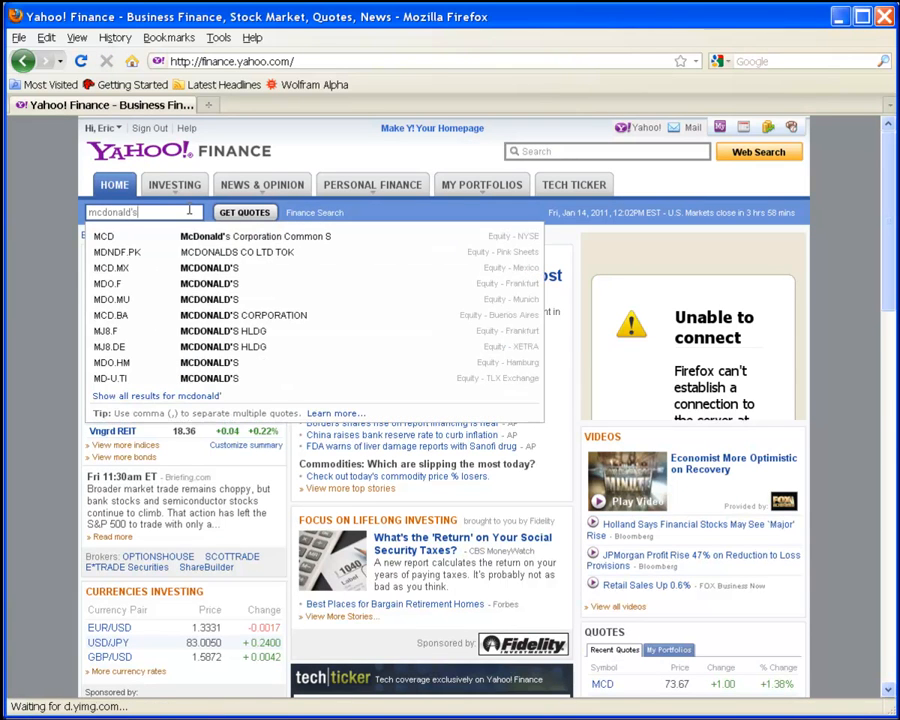
key(Return)
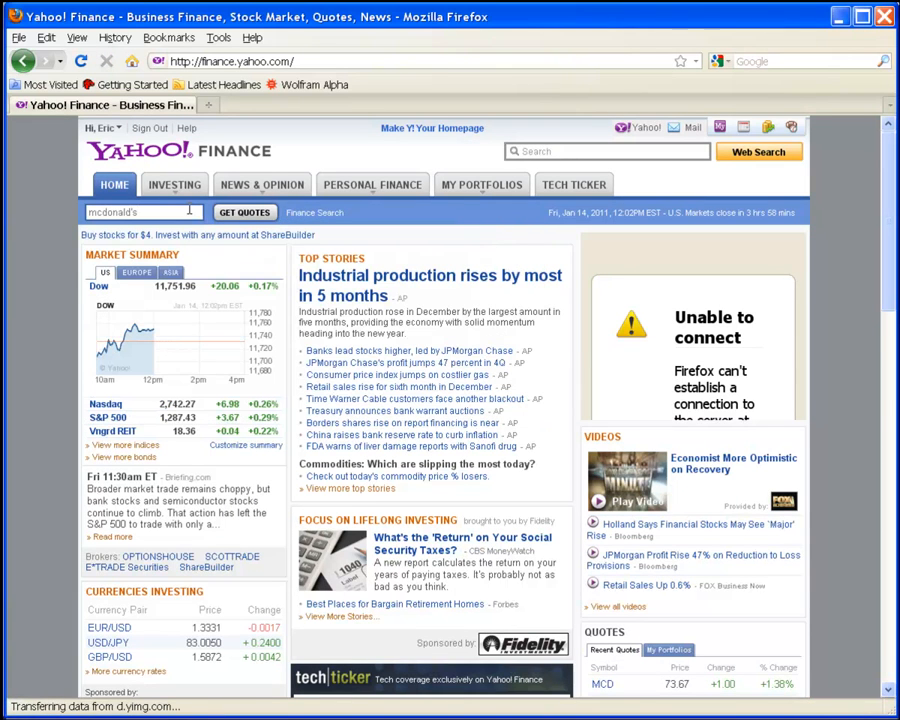
key(BackSpace)
key(BackSpace)
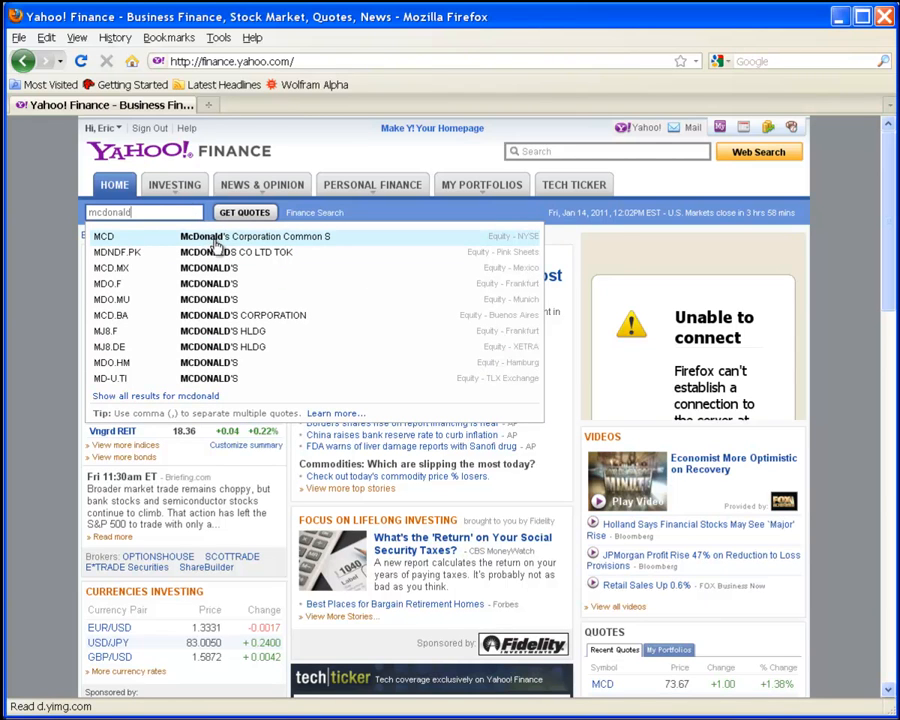
click(212, 240)
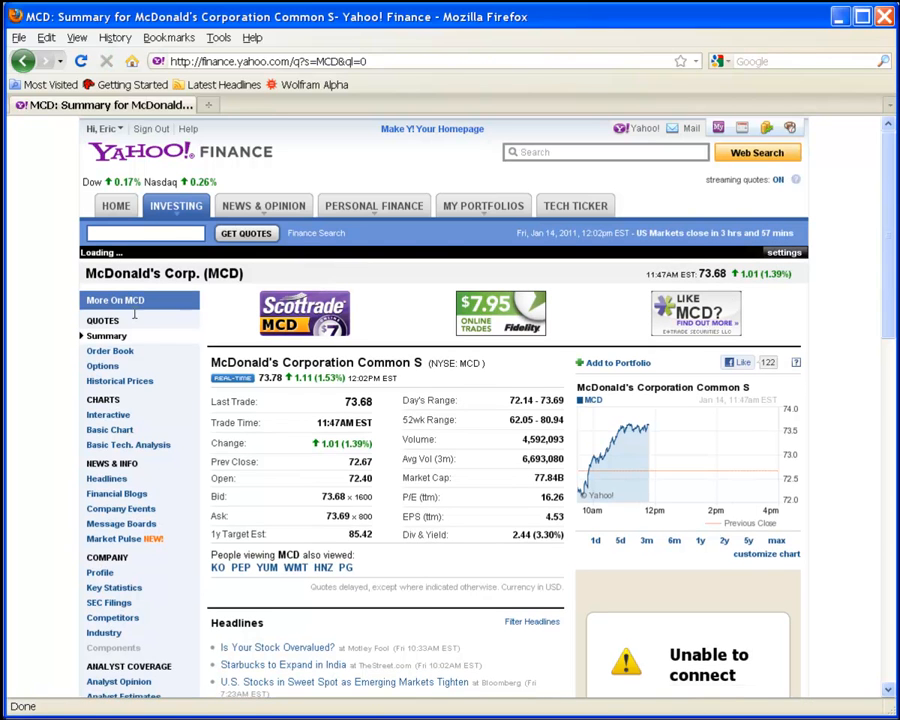
- Open MCD's historical prices and retrieve the daily prices with a start date of Jan 14, 2001
click(128, 383)
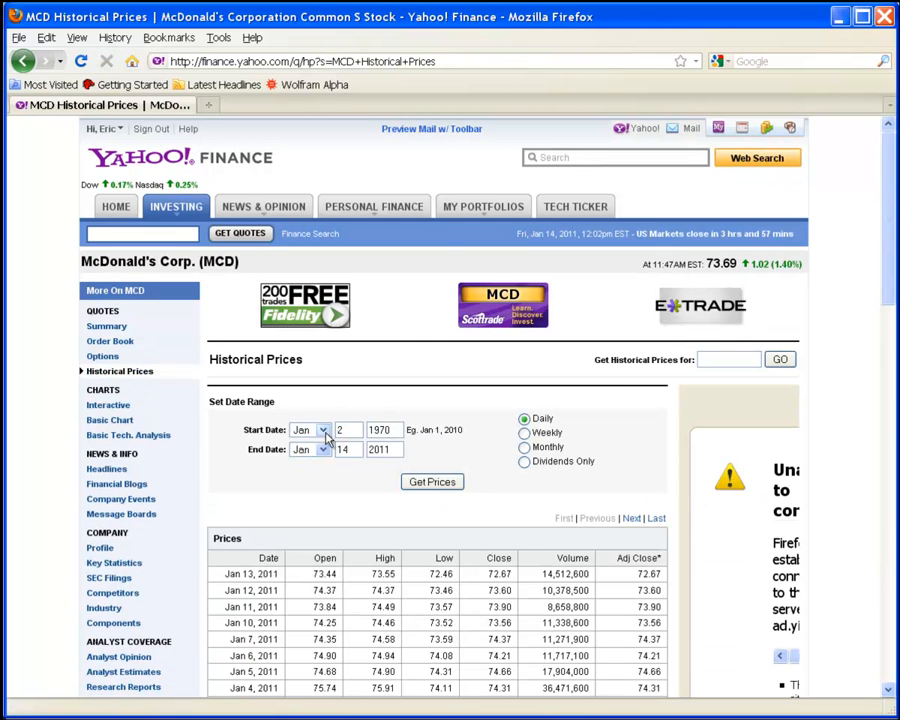
double_click(340, 429)
text(14)
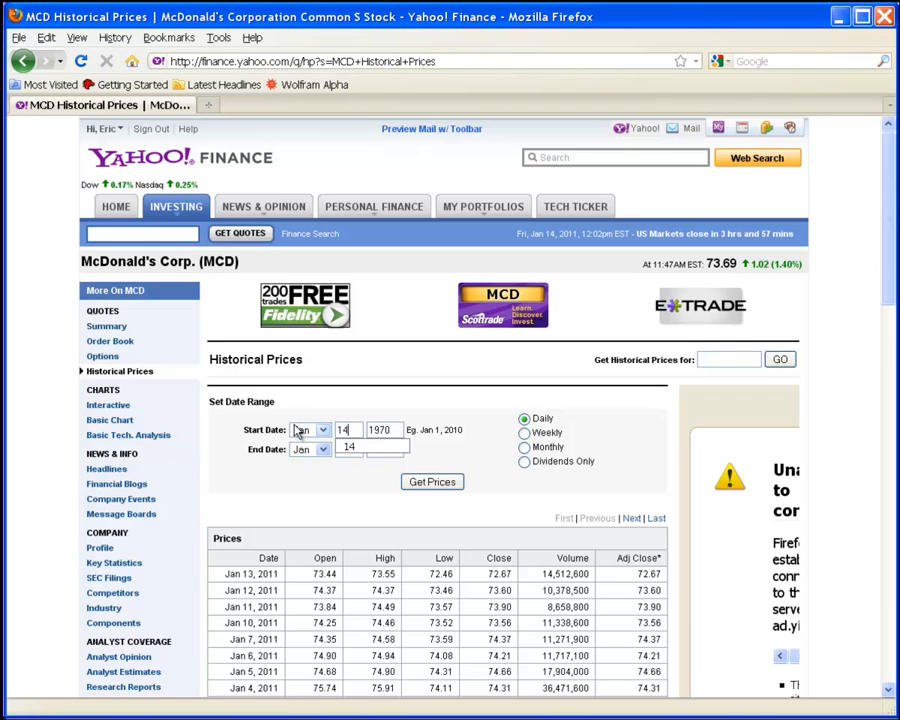
double_click(392, 429)
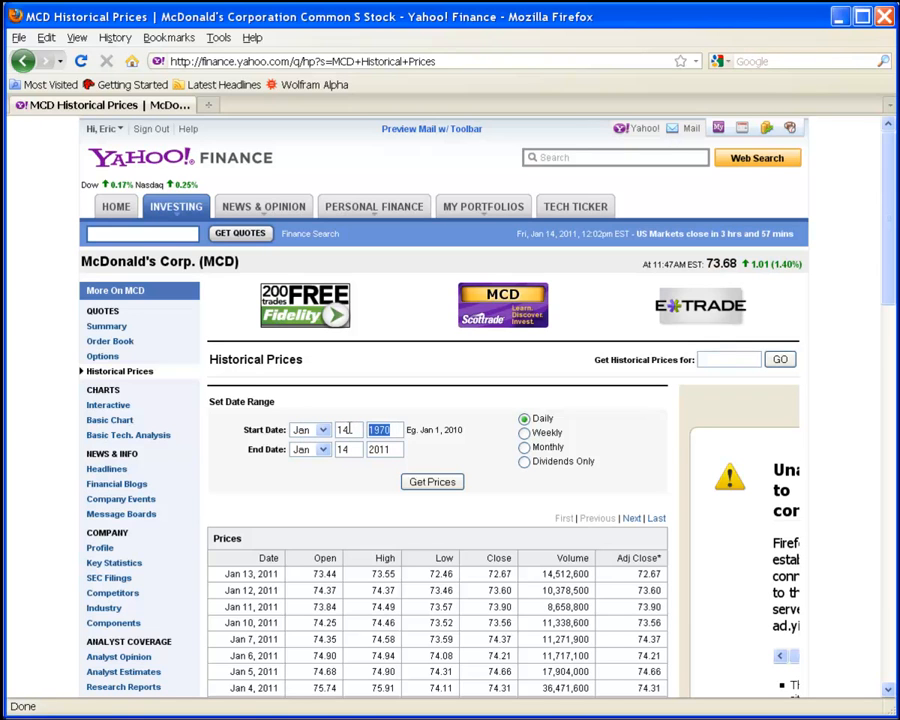
text(2001)
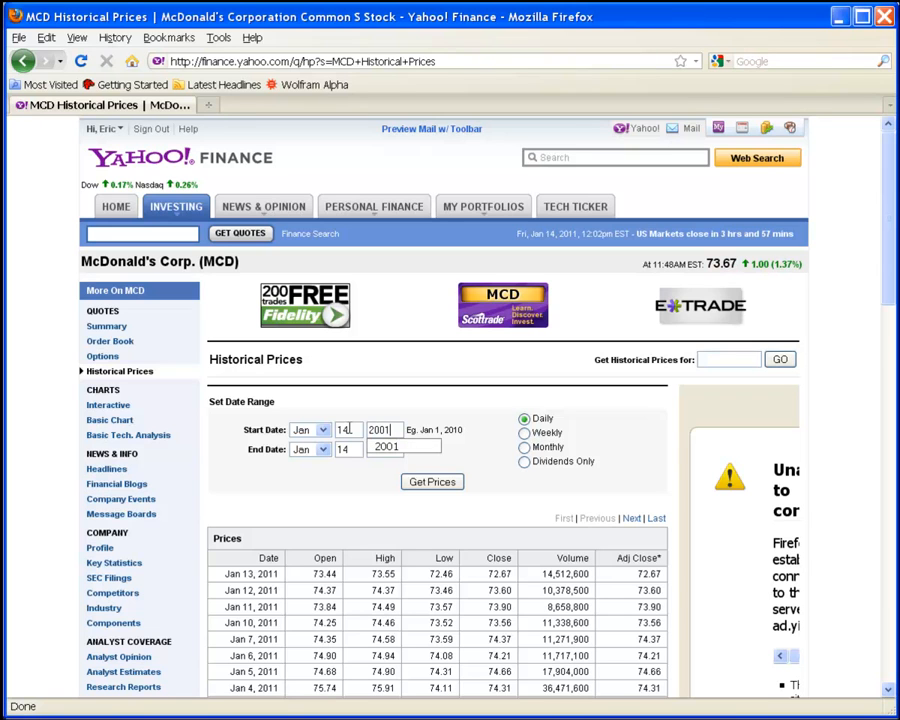
click(479, 451)
click(448, 483)
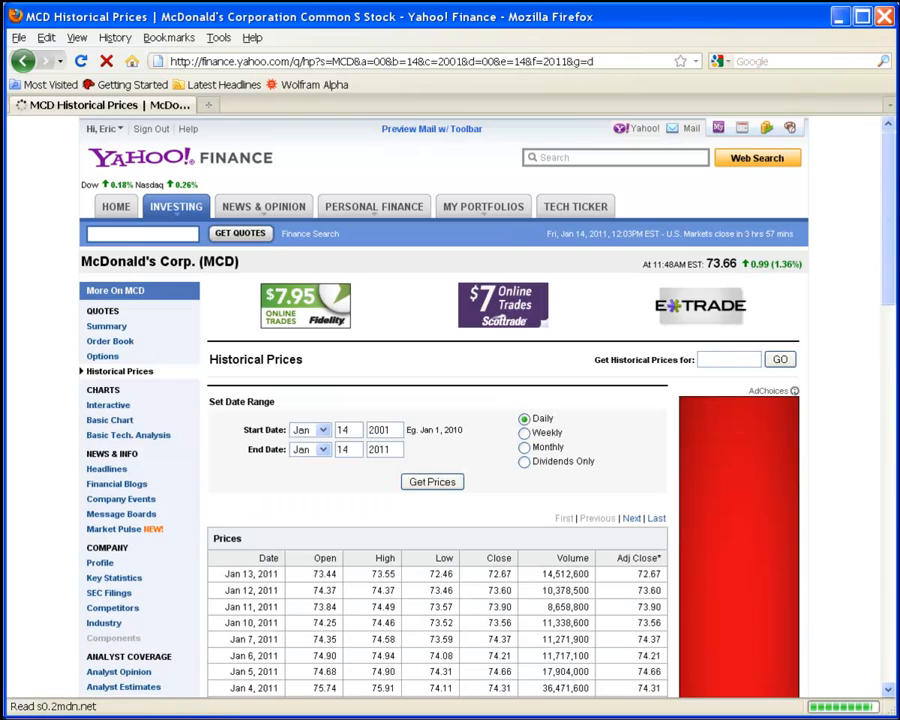
- Download the MCD price table to a spreadsheet, opening table.csv with Microsoft Office Excel, and widen the Date column
drag(893, 250, 890, 600)
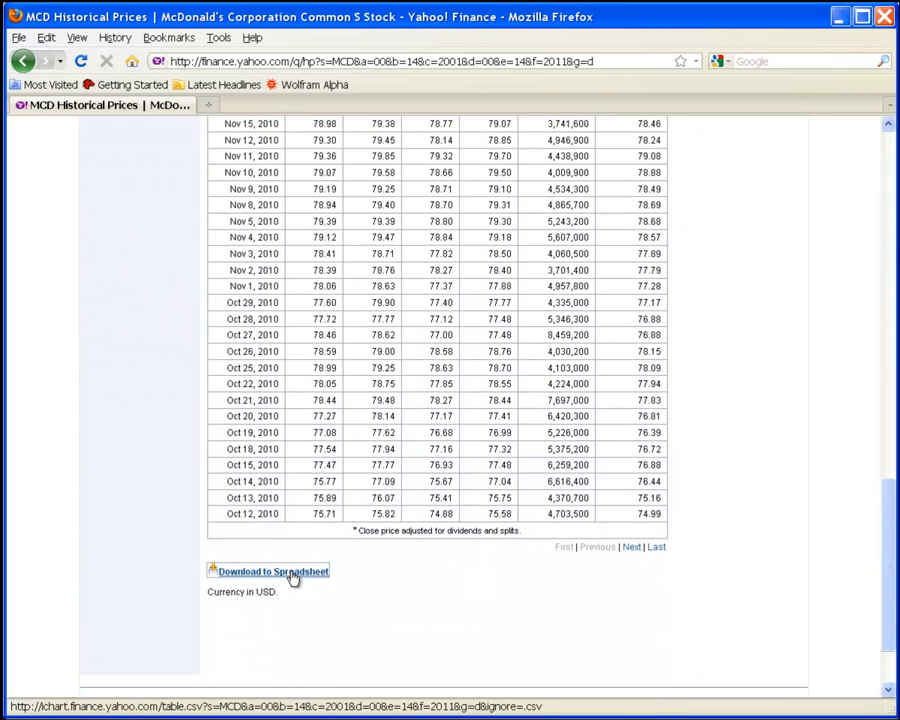
click(293, 577)
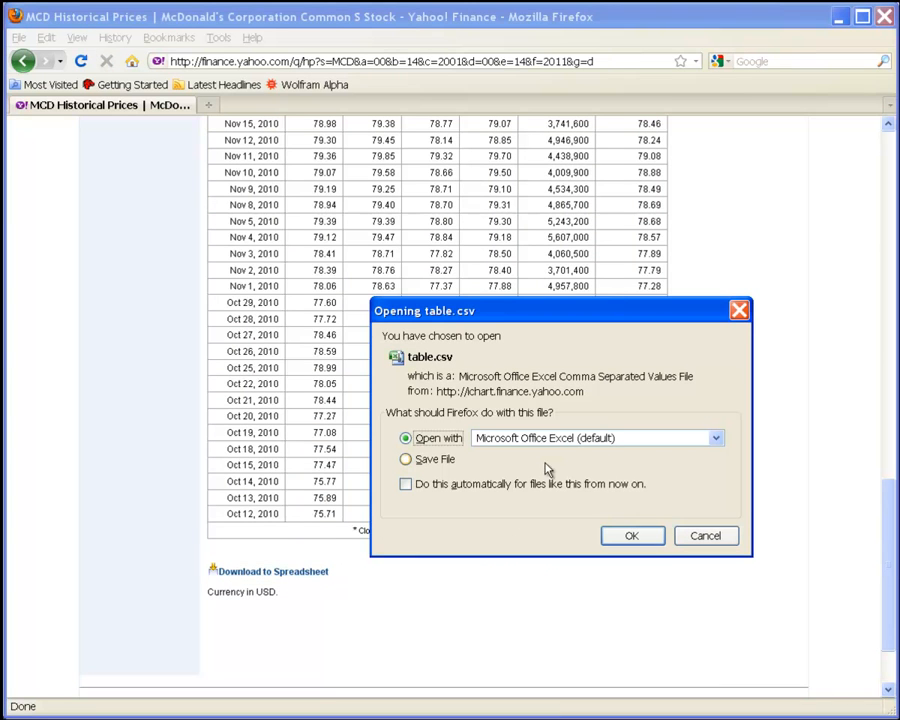
click(716, 440)
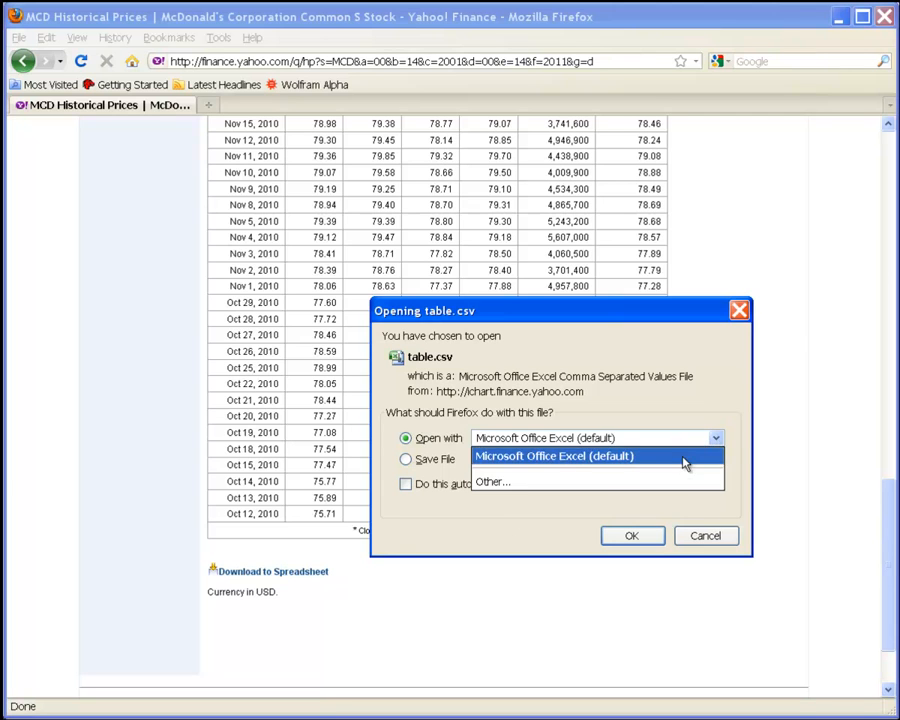
click(684, 458)
click(631, 536)
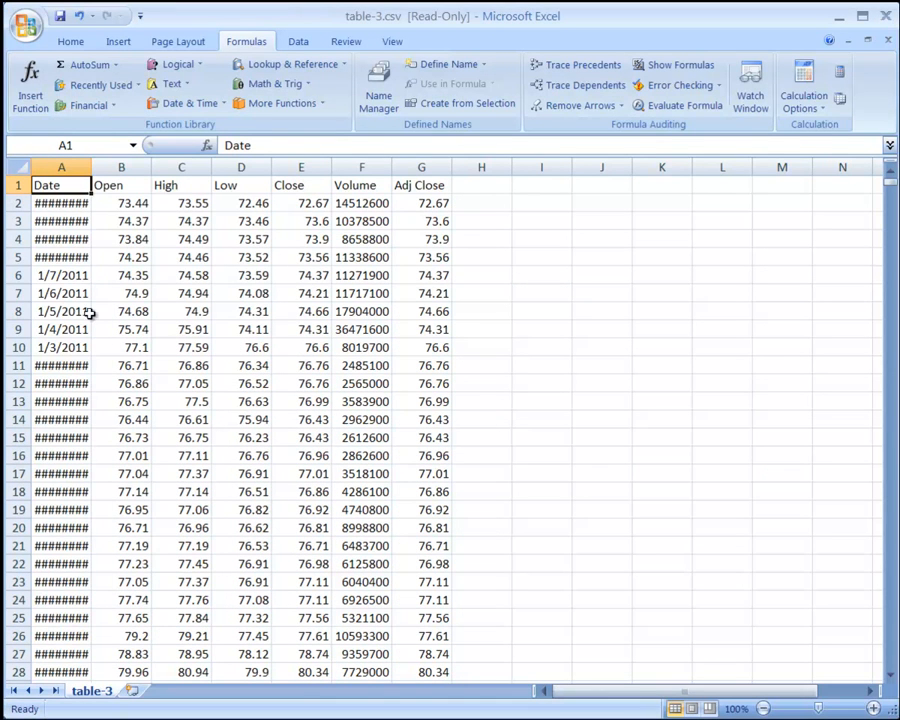
drag(92, 165, 108, 167)
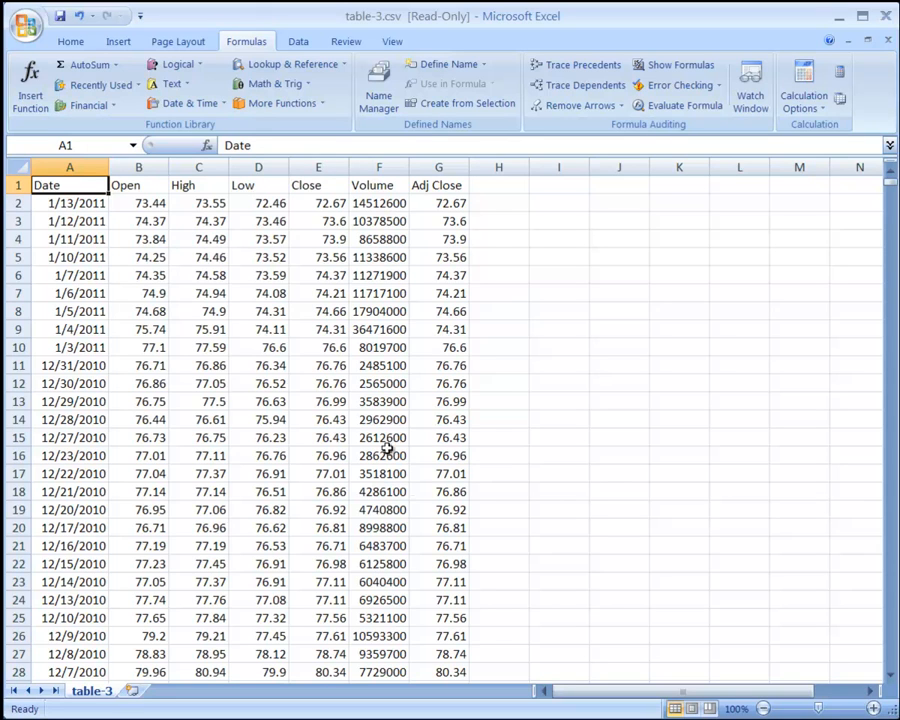
- Compare the Close and Adj Close prices for the most recent dates in January 2011 and for 1/12/2010
click(441, 204)
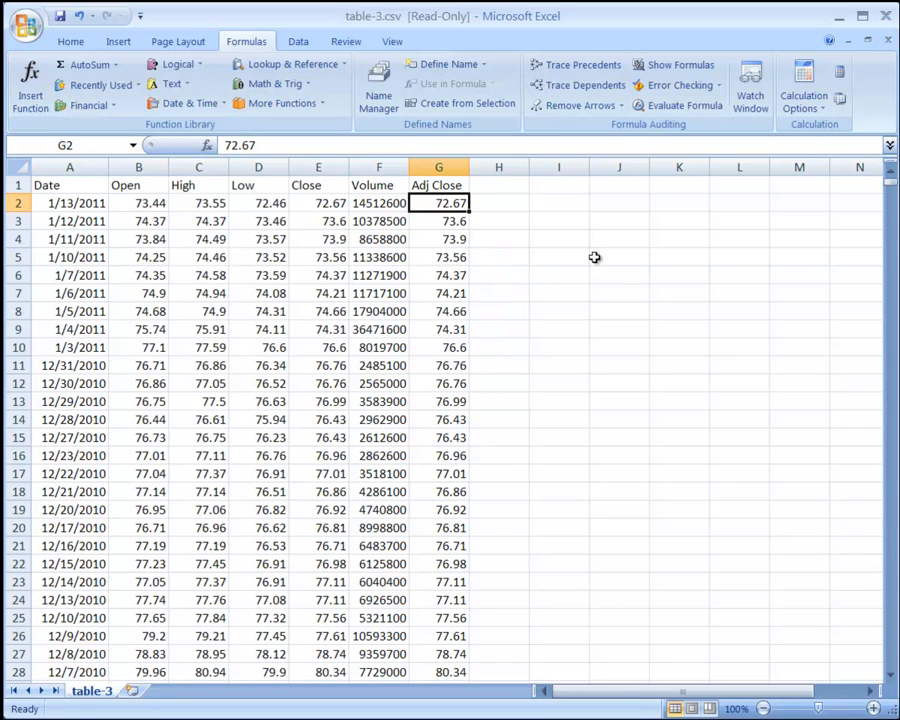
click(420, 206)
click(301, 221)
click(453, 224)
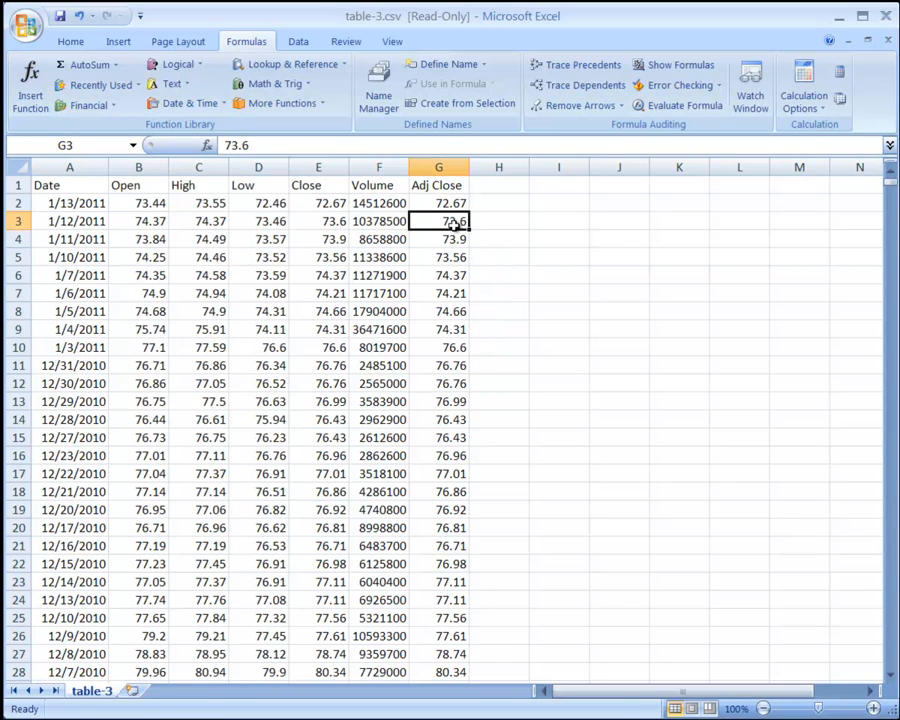
click(335, 238)
click(455, 241)
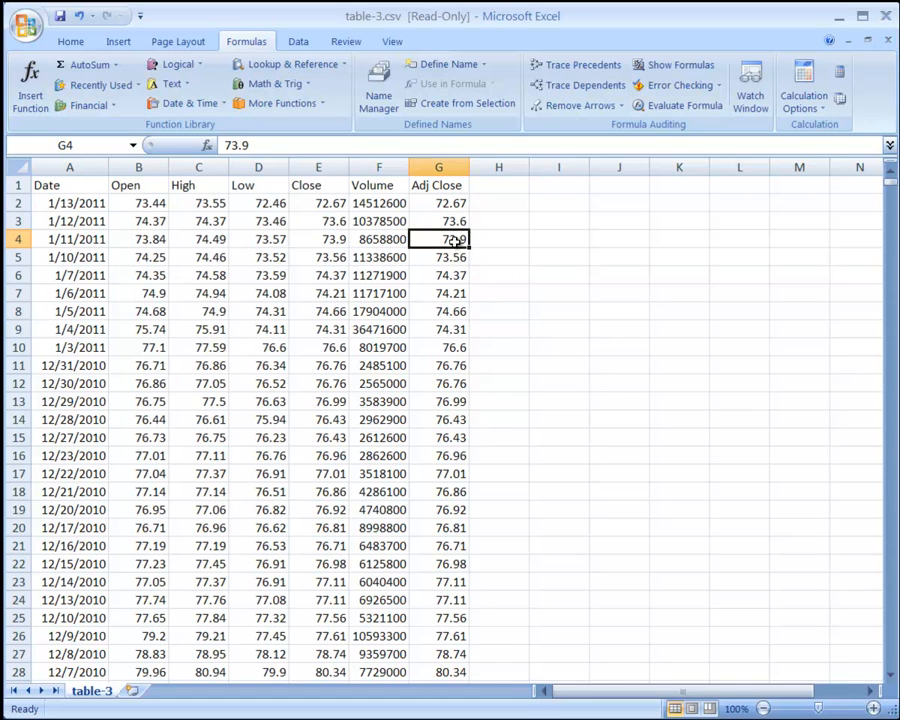
click(333, 257)
click(443, 257)
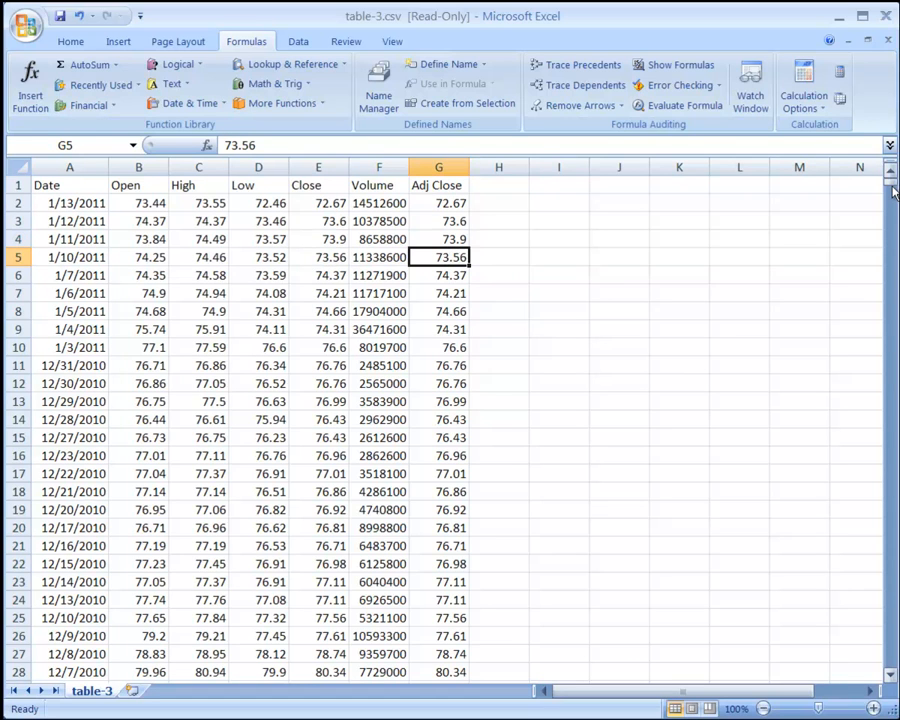
drag(893, 190, 886, 230)
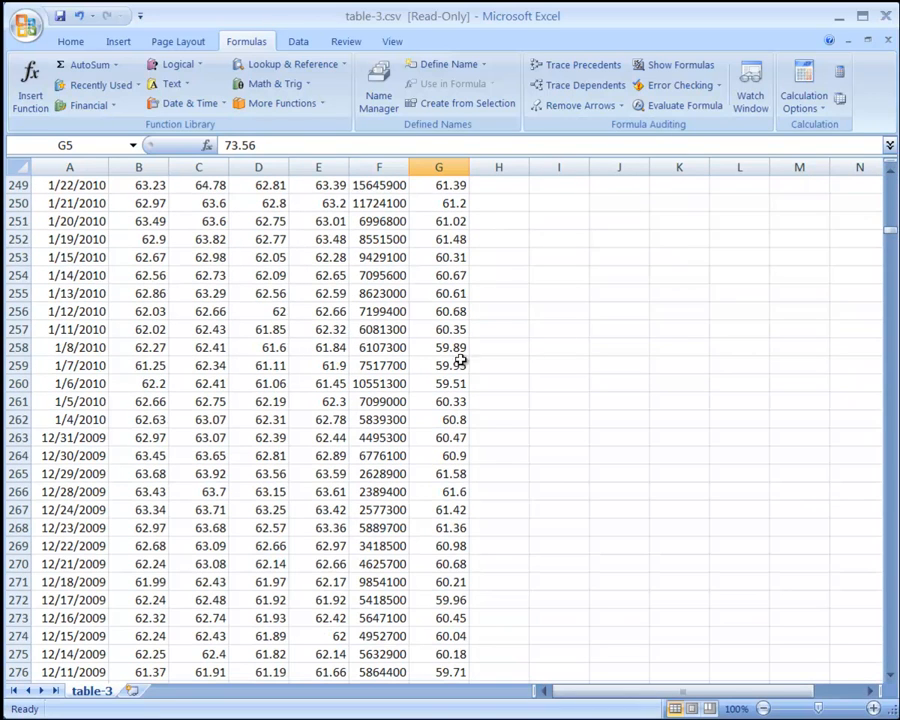
click(333, 312)
click(428, 312)
click(300, 312)
click(455, 312)
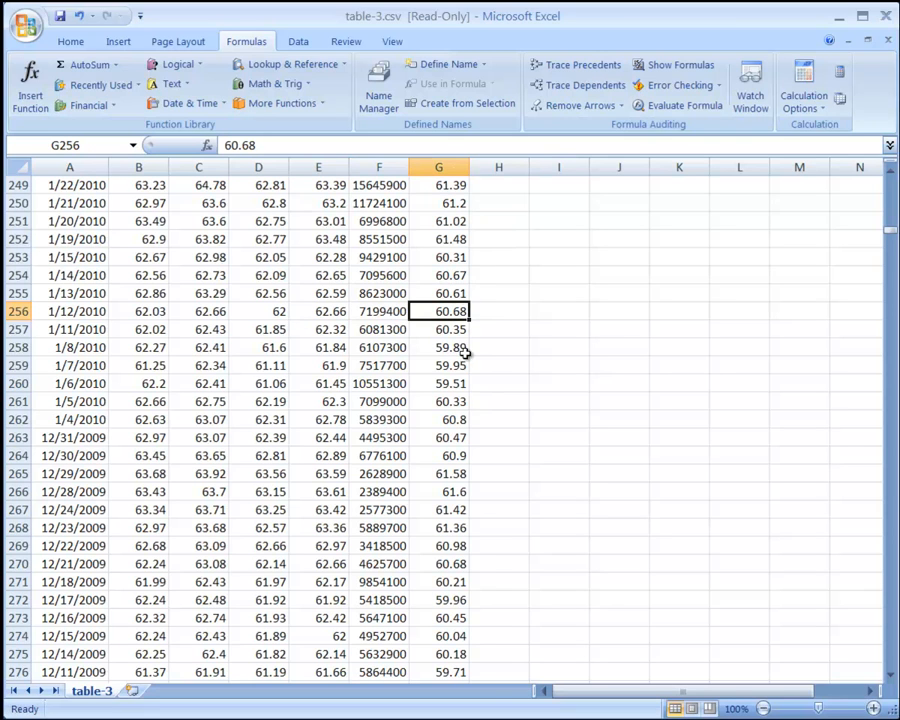
- Write the price relation P1=P0(1+r) as a note in cell J2
drag(889, 236, 892, 176)
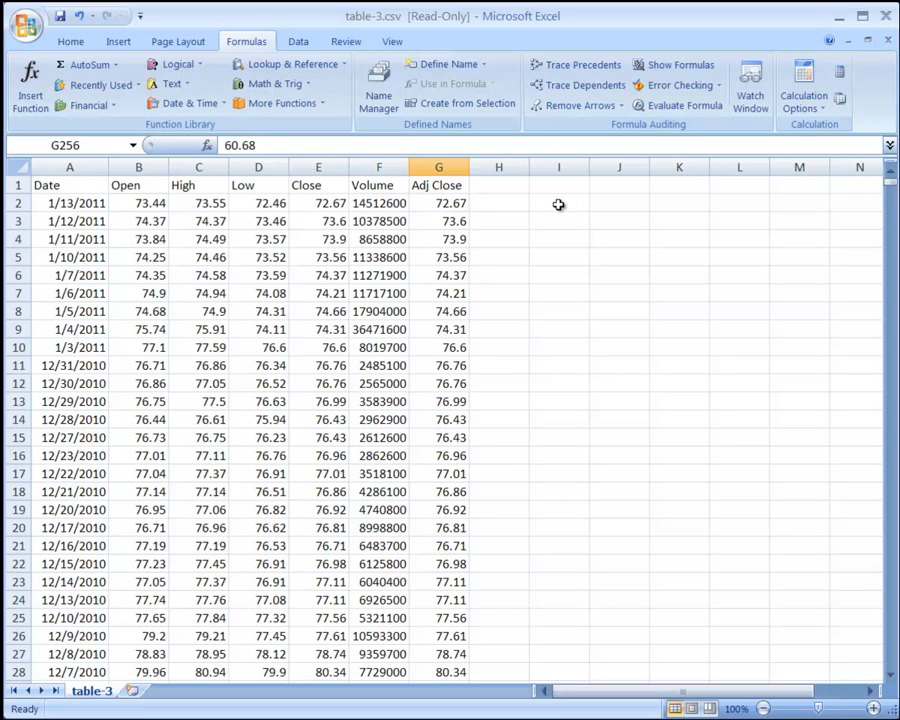
click(595, 203)
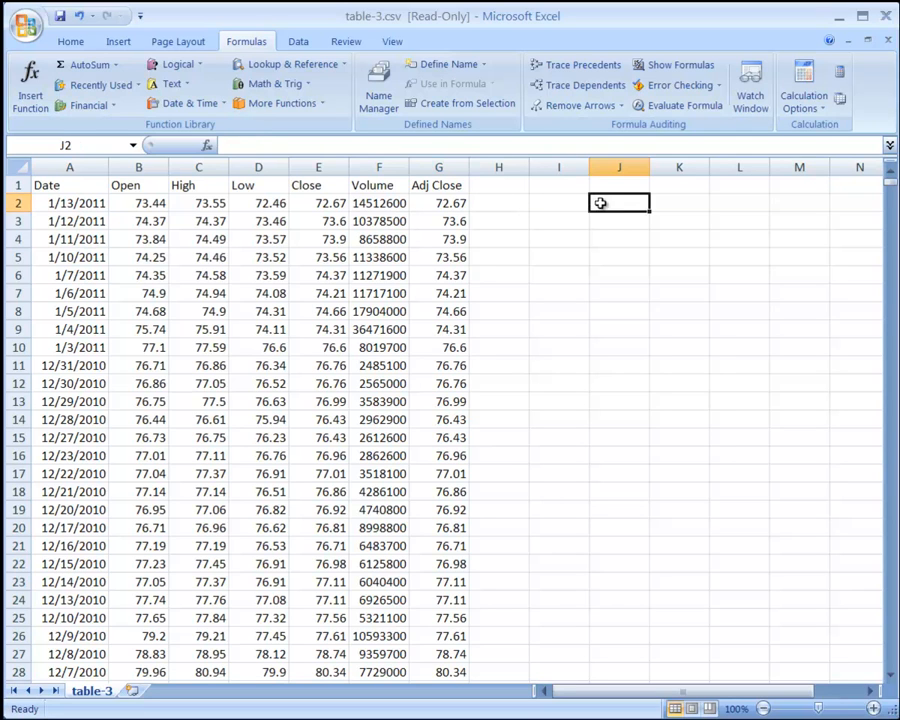
text(P1)
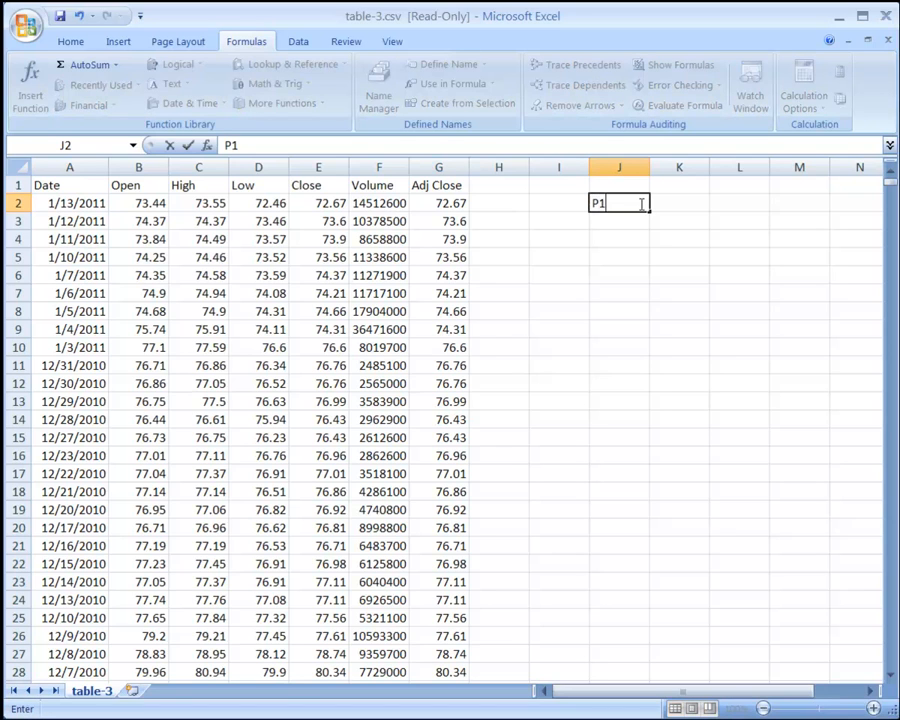
text(=P0(1+r))
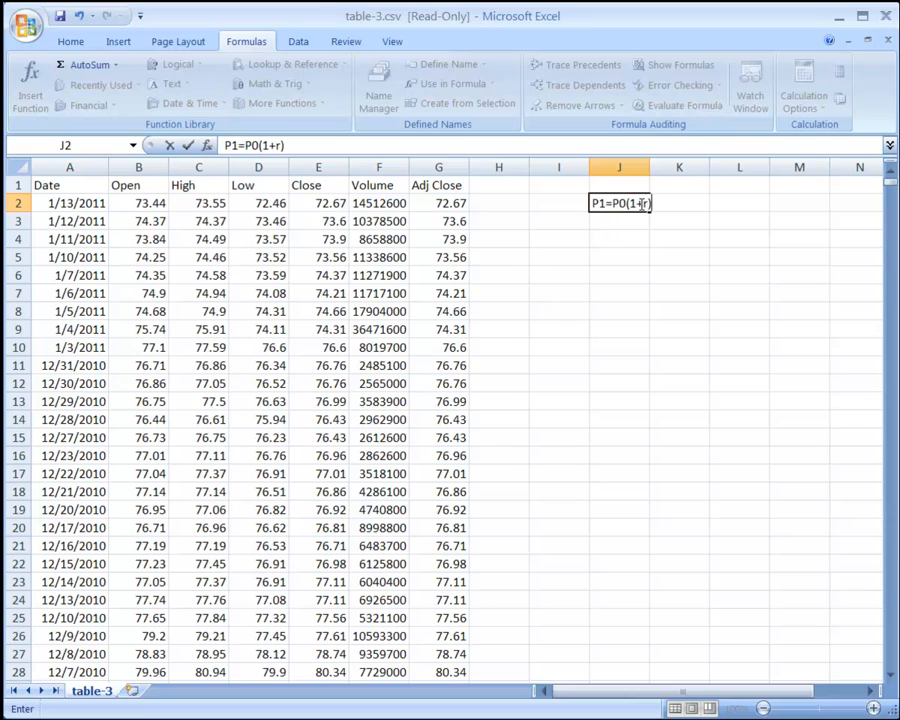
key(Left)
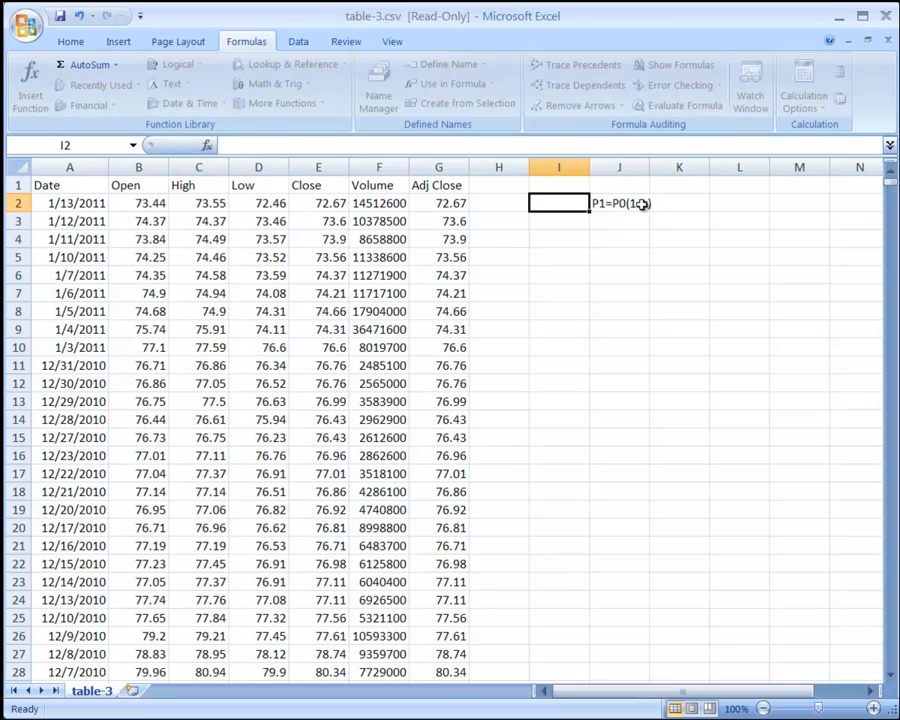
- Head column I with r in I1 and compute the first daily return in I2 with =G2/G3-1
key(Up)
text(r)
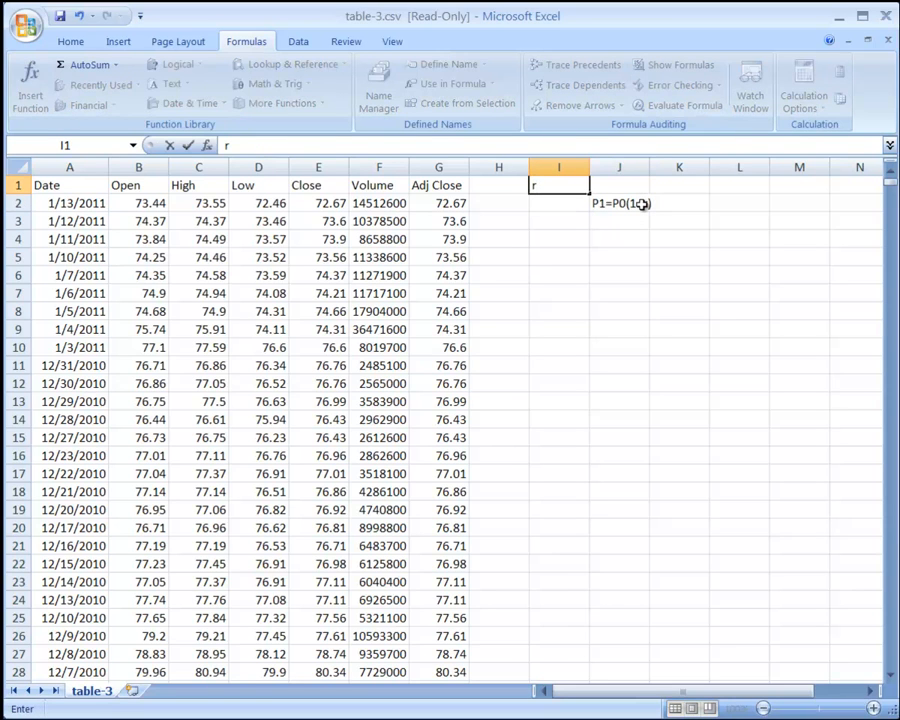
click(561, 202)
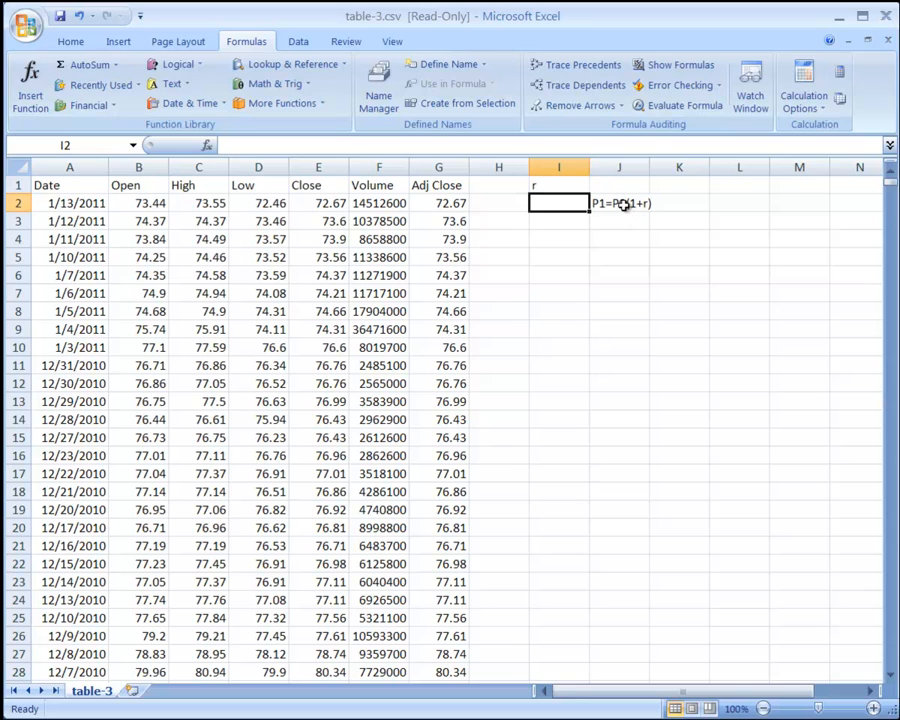
text(=)
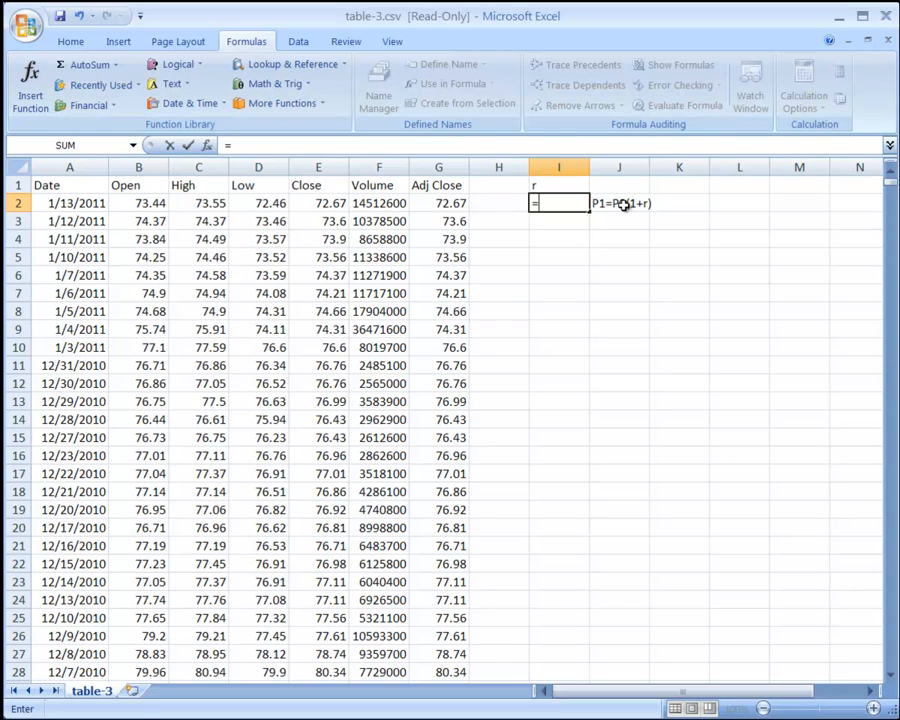
text(g2)
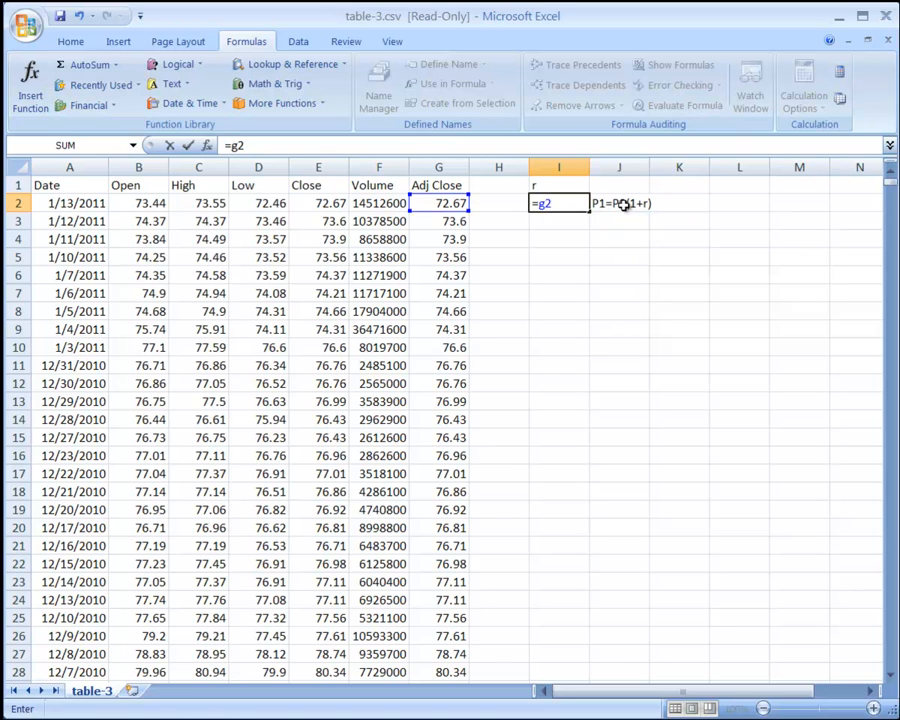
text(/g)
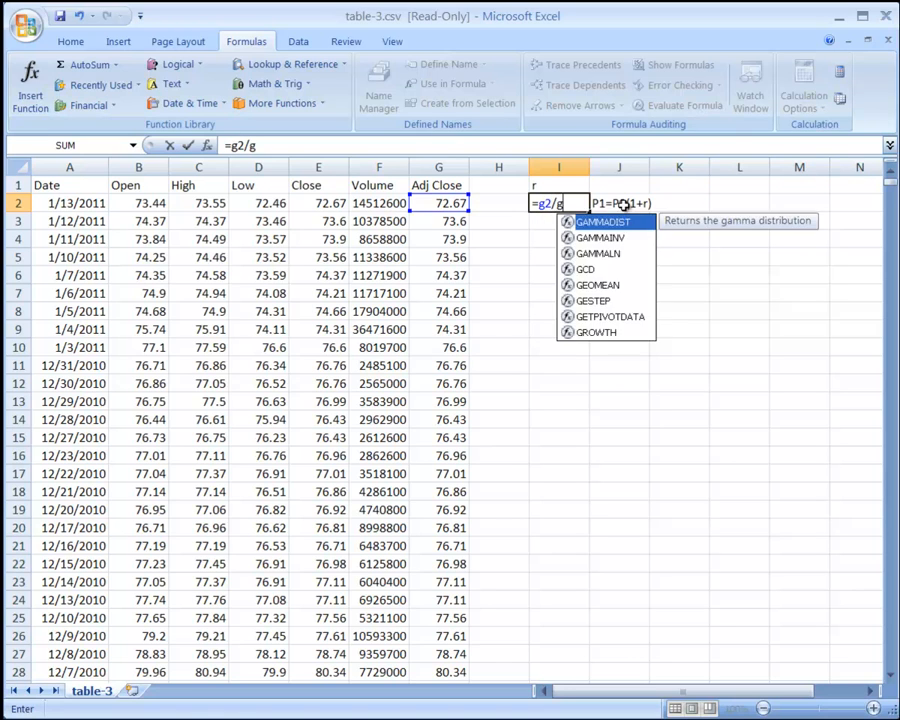
text(3-1)
key(Return)
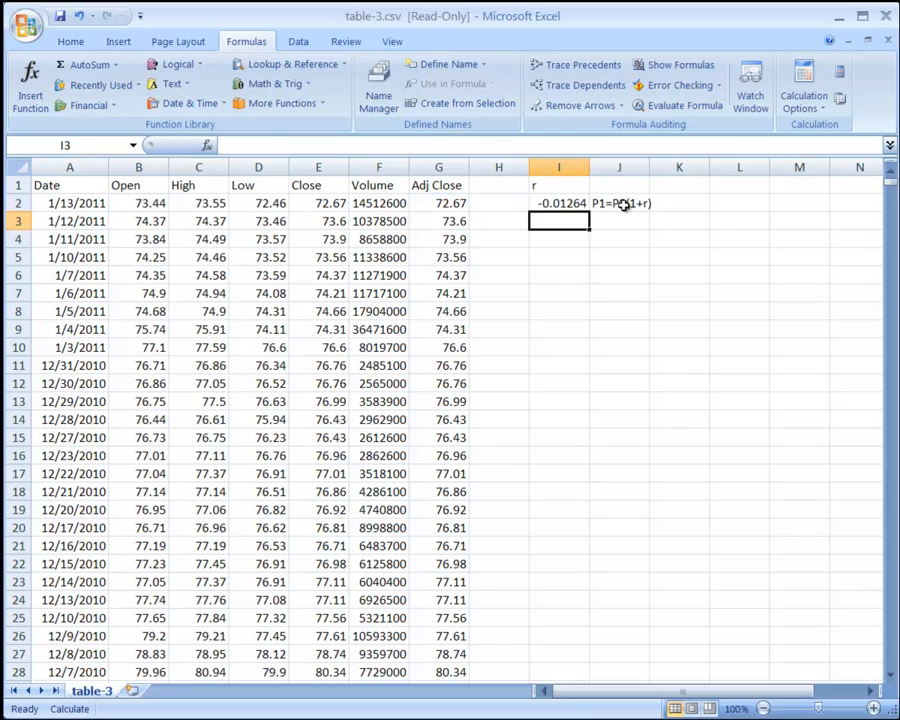
- Clear the note in J2 and fill the I2 return formula down column I to row 2516
click(623, 204)
key(Delete)
key(Left)
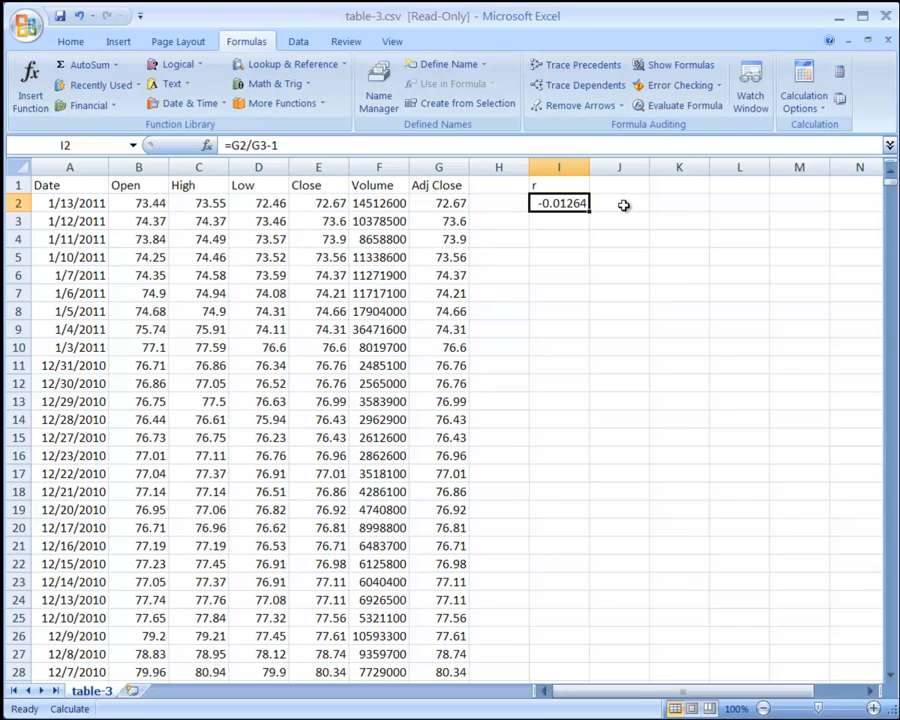
key(ctrl+shift+End)
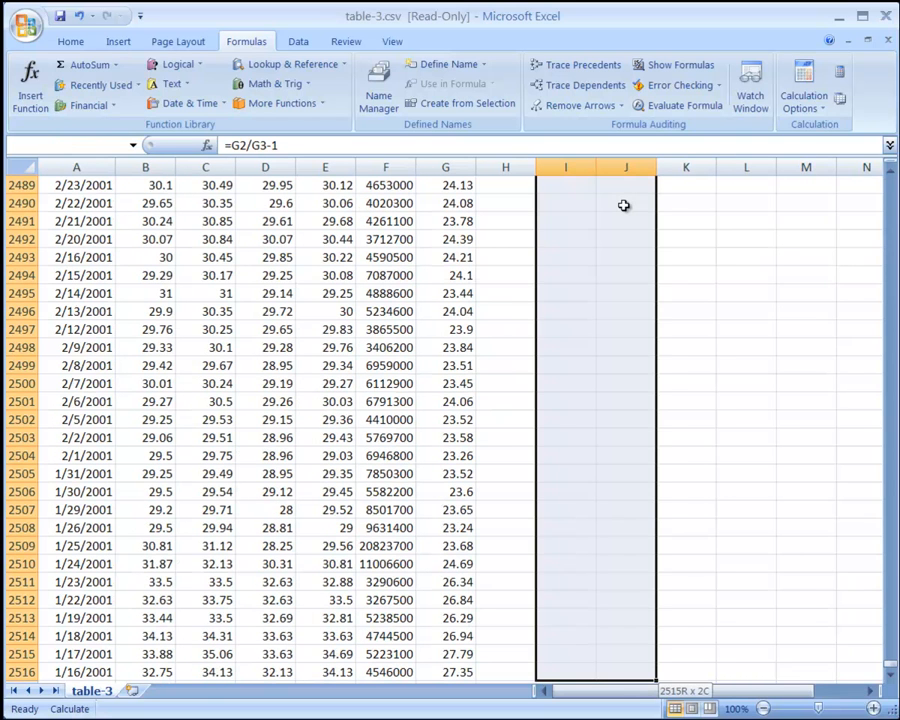
key(shift+Left)
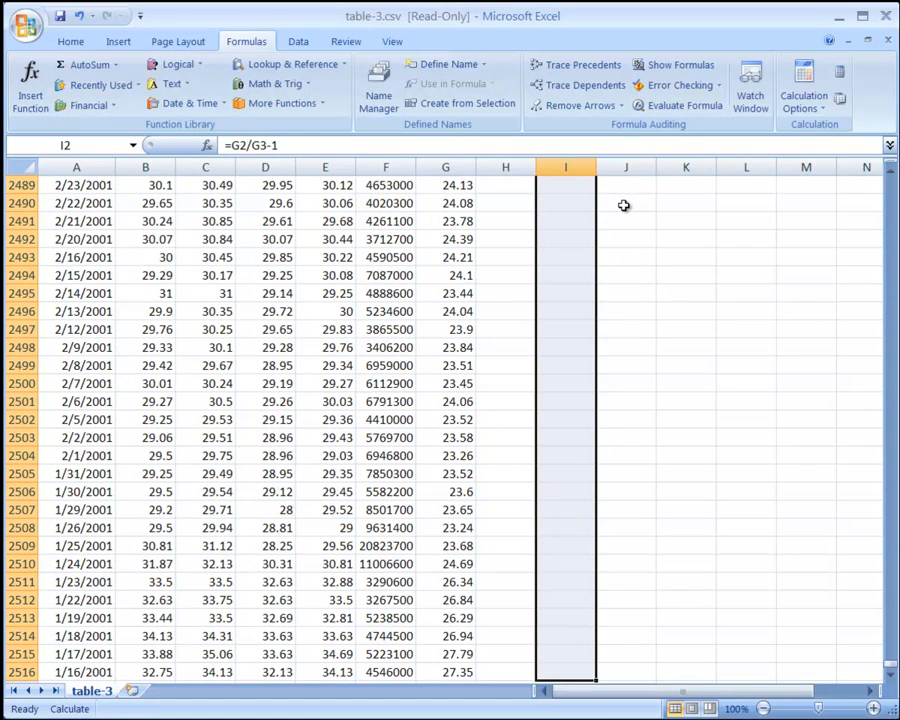
key(ctrl+d)
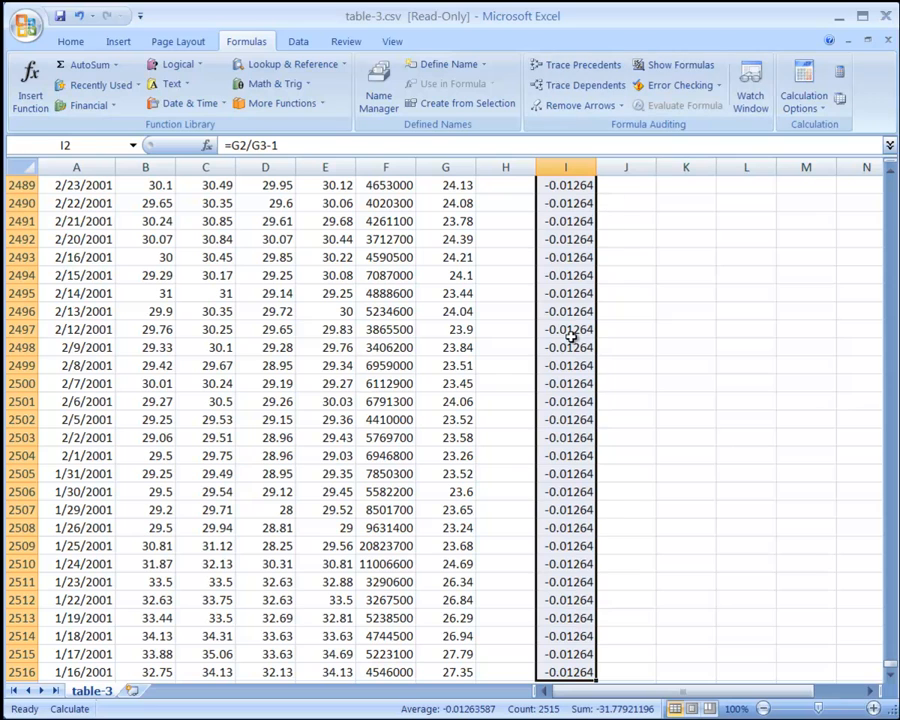
- Set the calculation mode to Automatic so the returns in column I recalculate
click(822, 108)
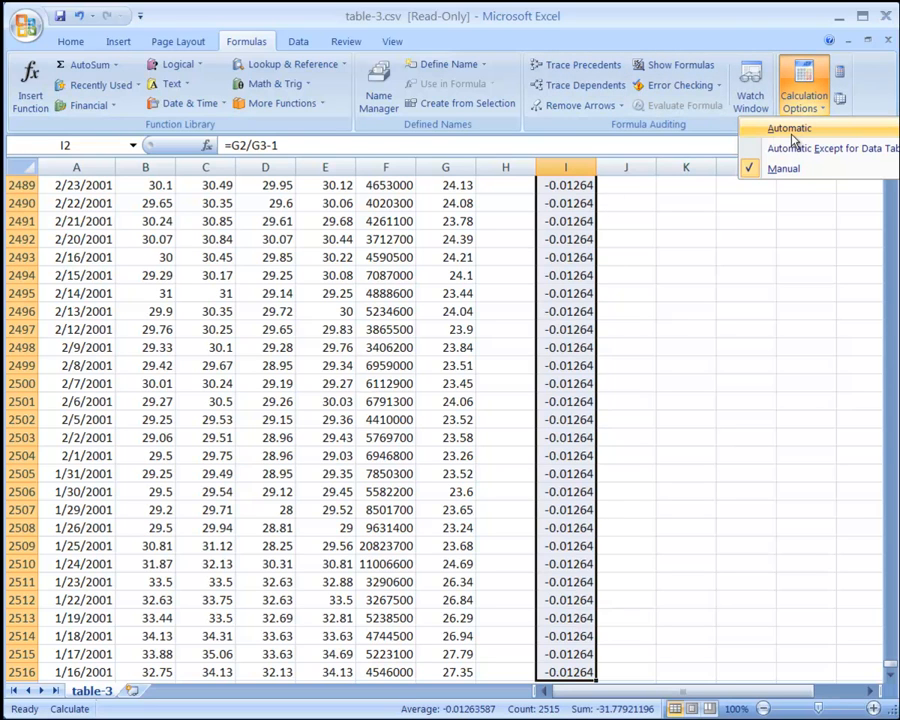
click(790, 130)
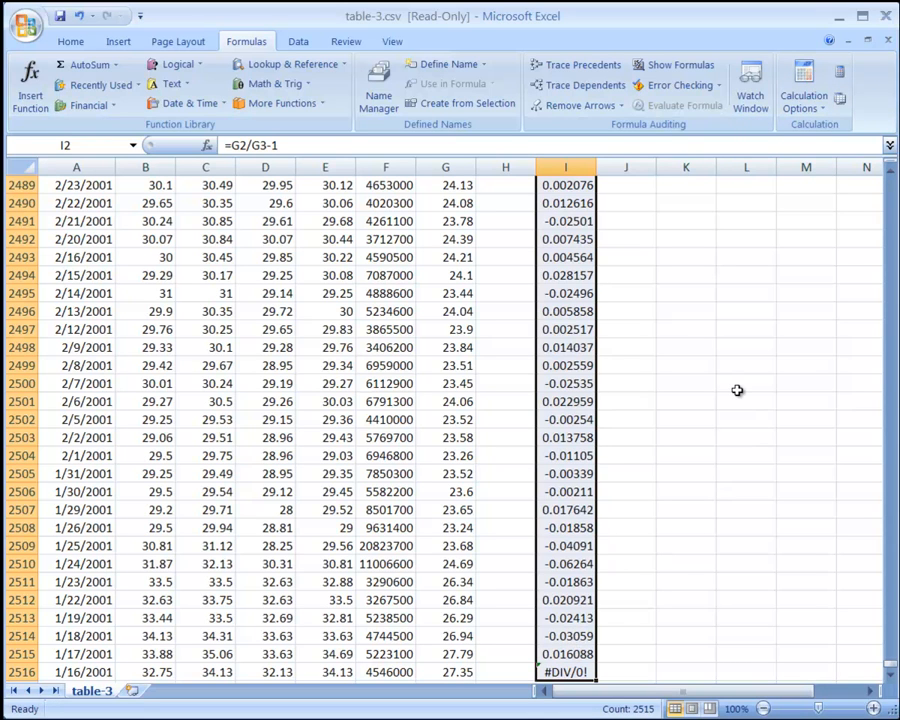
key(ctrl+Up)
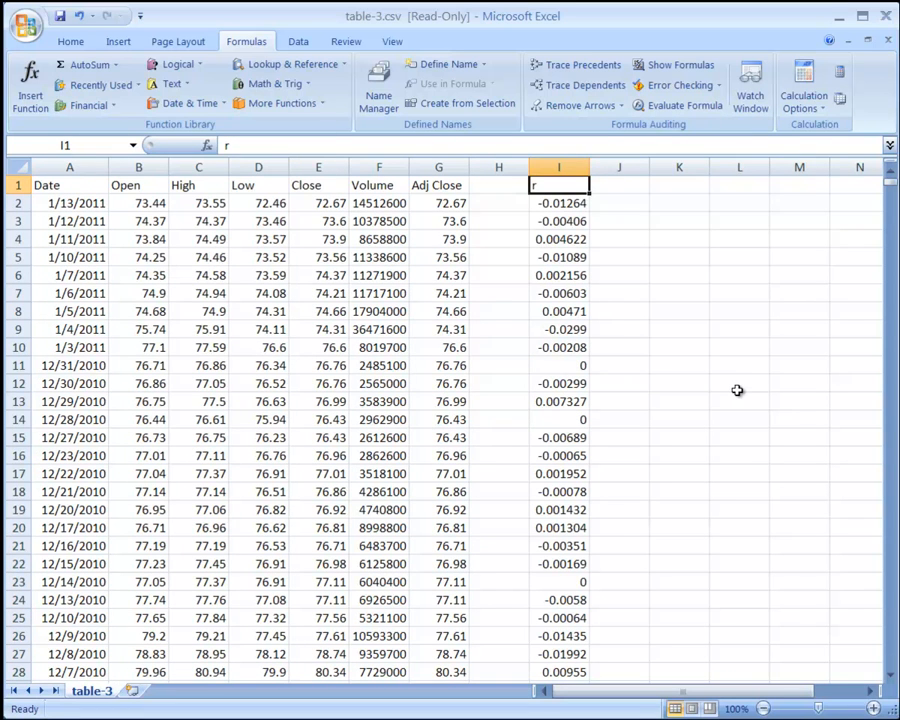
- Label cell K1 as mean r
key(Right)
key(Right)
key(Down)
key(Down)
click(679, 186)
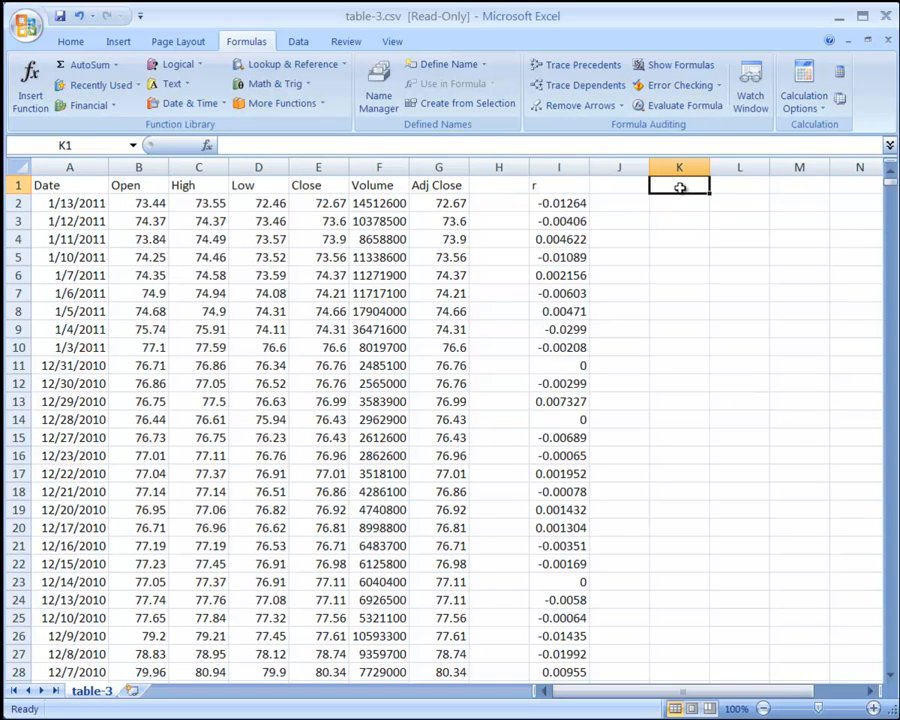
text(mean)
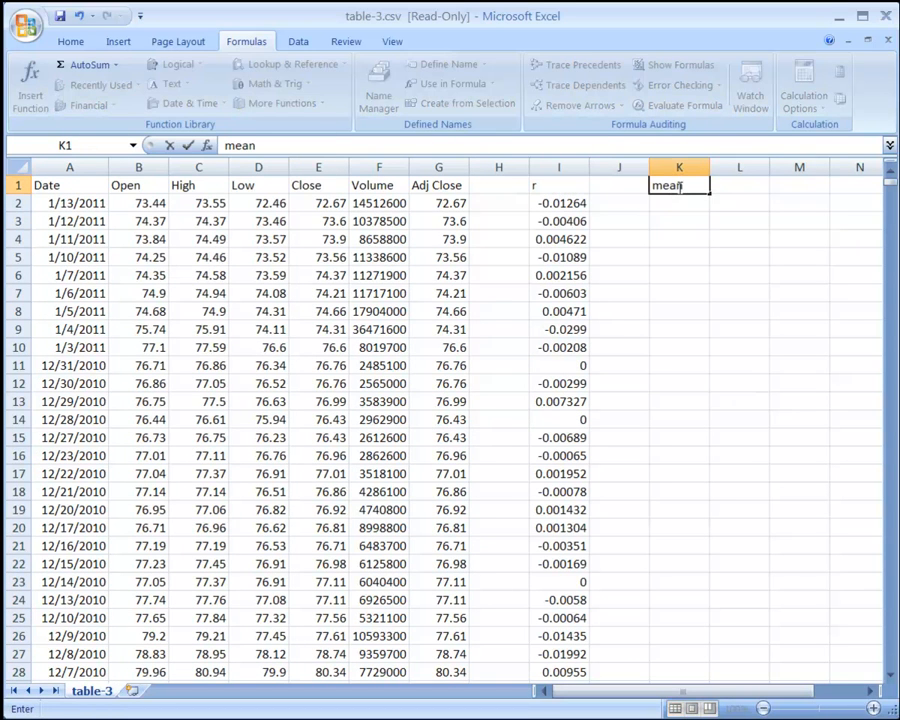
text( r)
key(Tab)
- Calculate the mean daily return in L1 with =average(i2:i2515)
text(=)
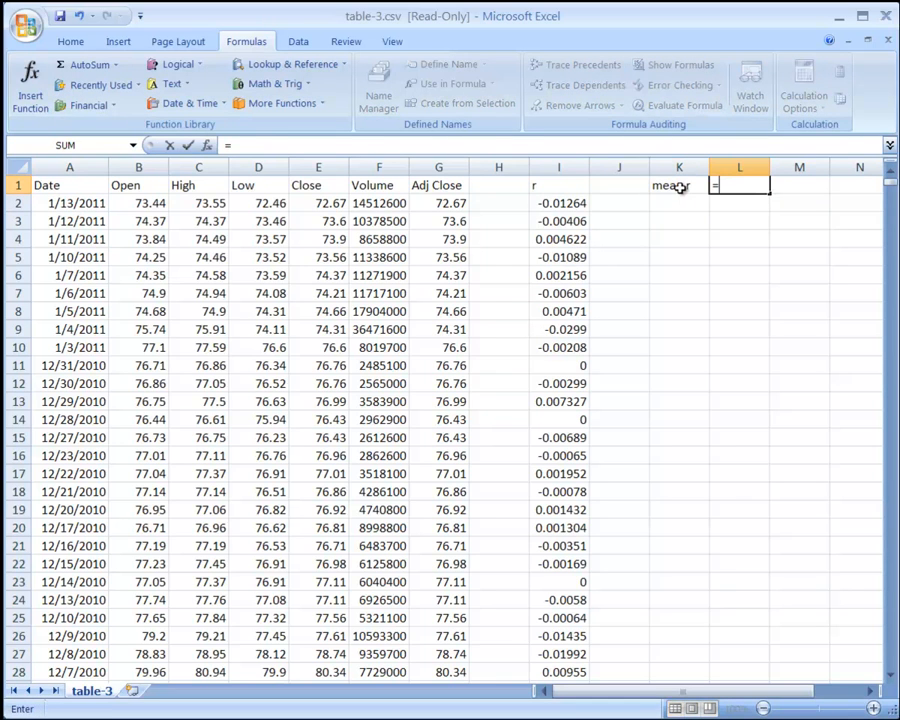
text(avearag)
key(BackSpace)
key(BackSpace)
key(BackSpace)
key(BackSpace)
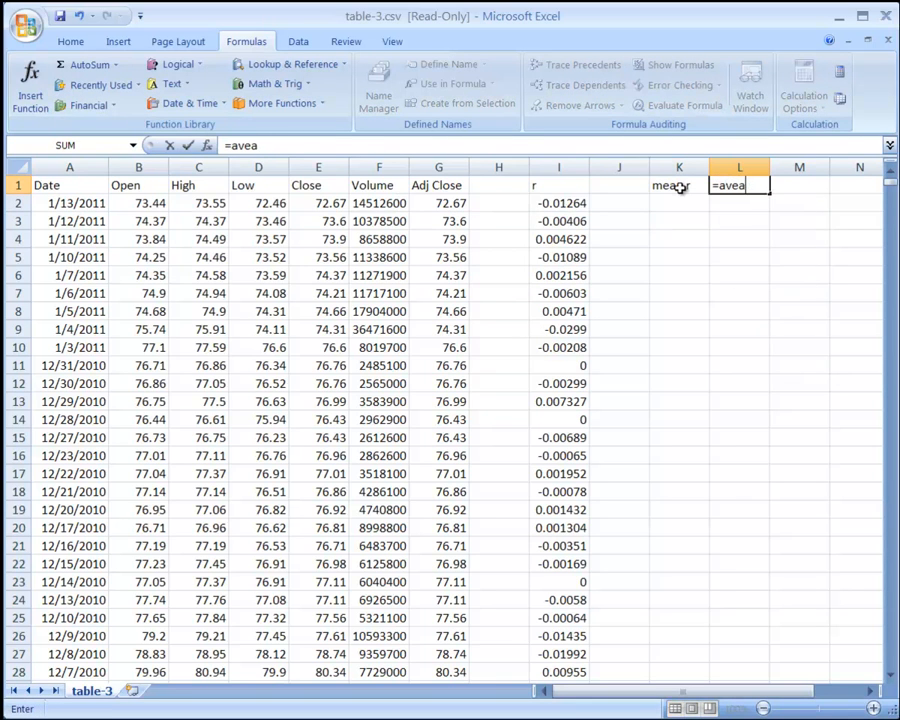
text(rage(i2:i2)
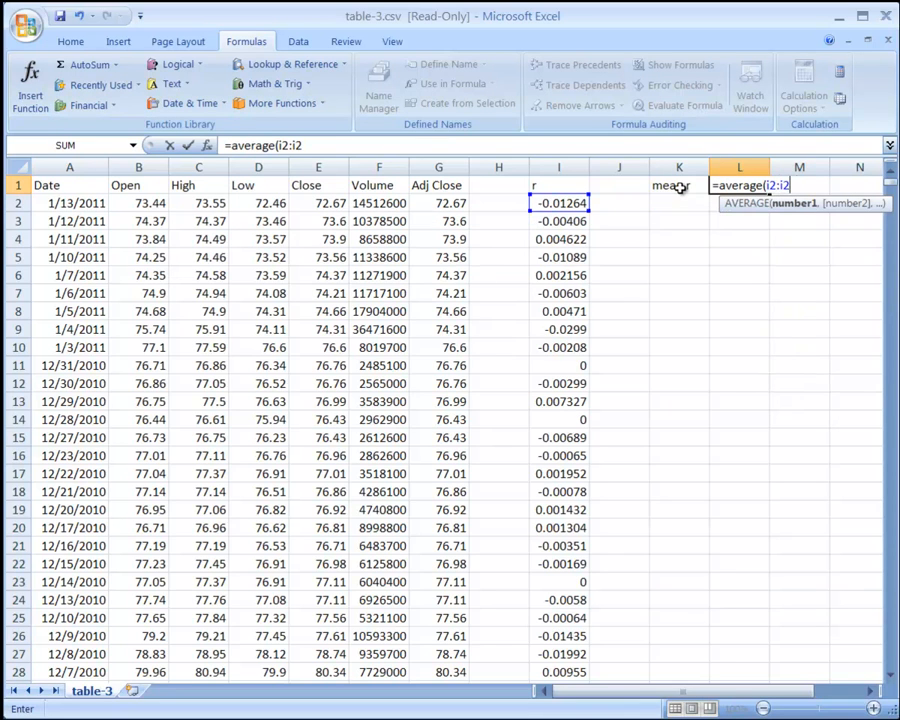
text(515))
key(Return)
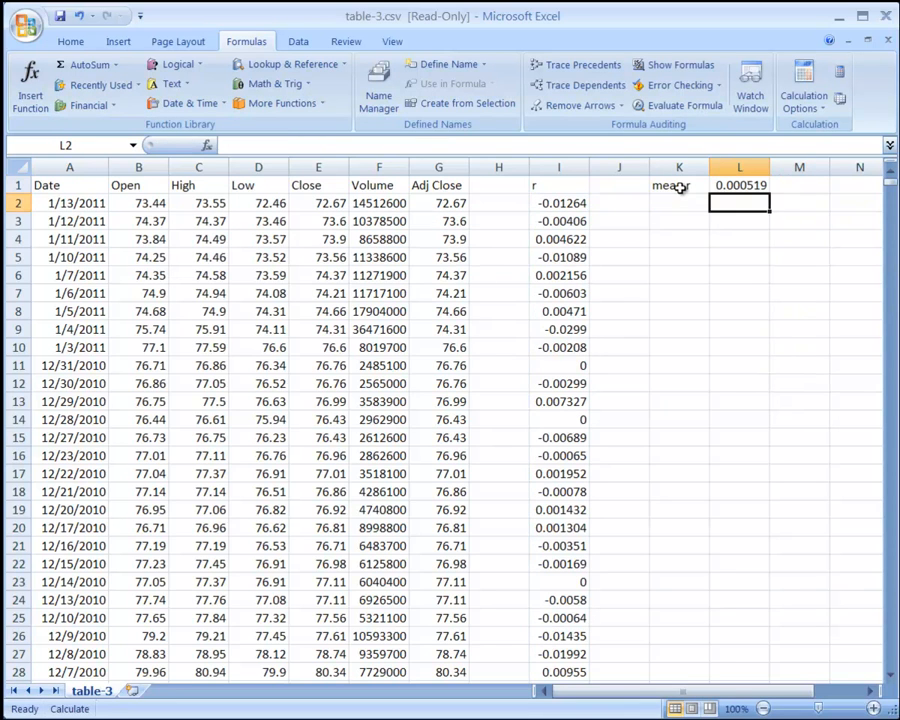
- Label cell K2 as st. dev. and calculate the returns' standard deviation in L2 with =stdev(i2:i2515)
key(Left)
text(st. dev.)
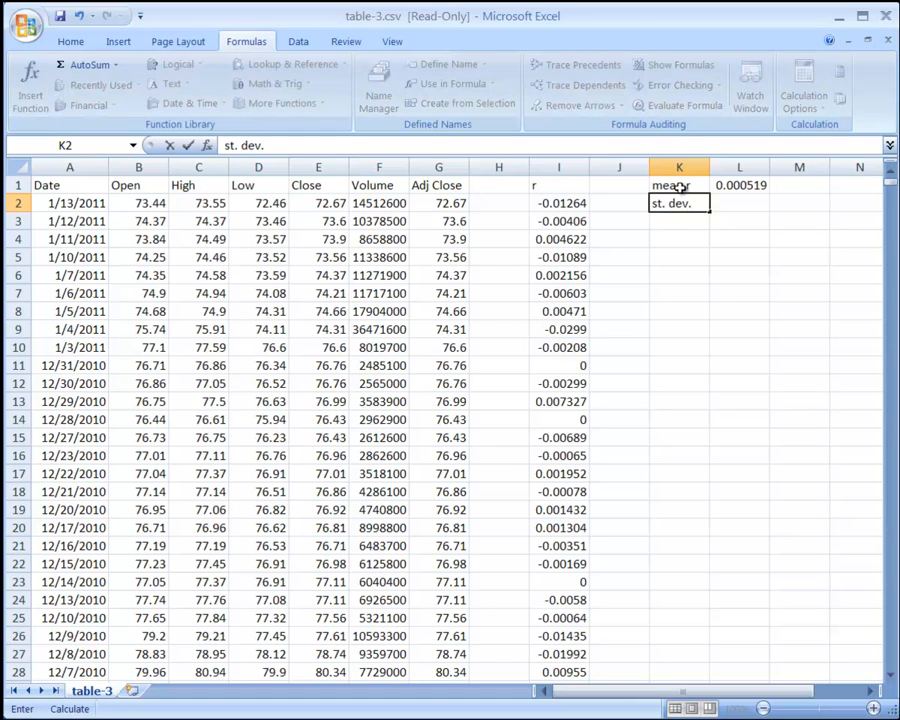
key(Right)
text(=)
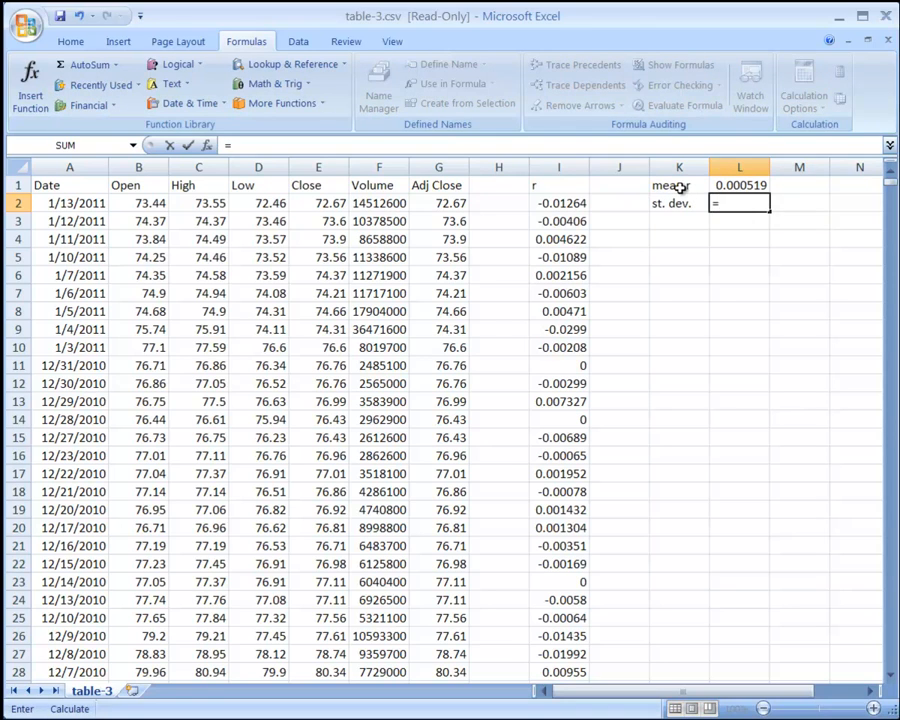
text(st)
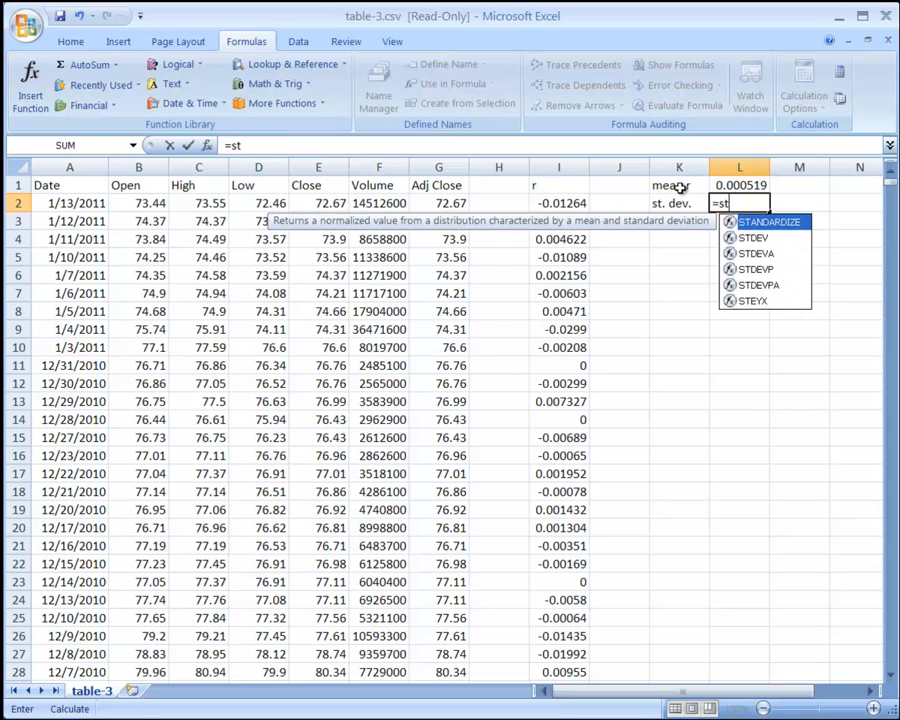
text(dev(i2:i)
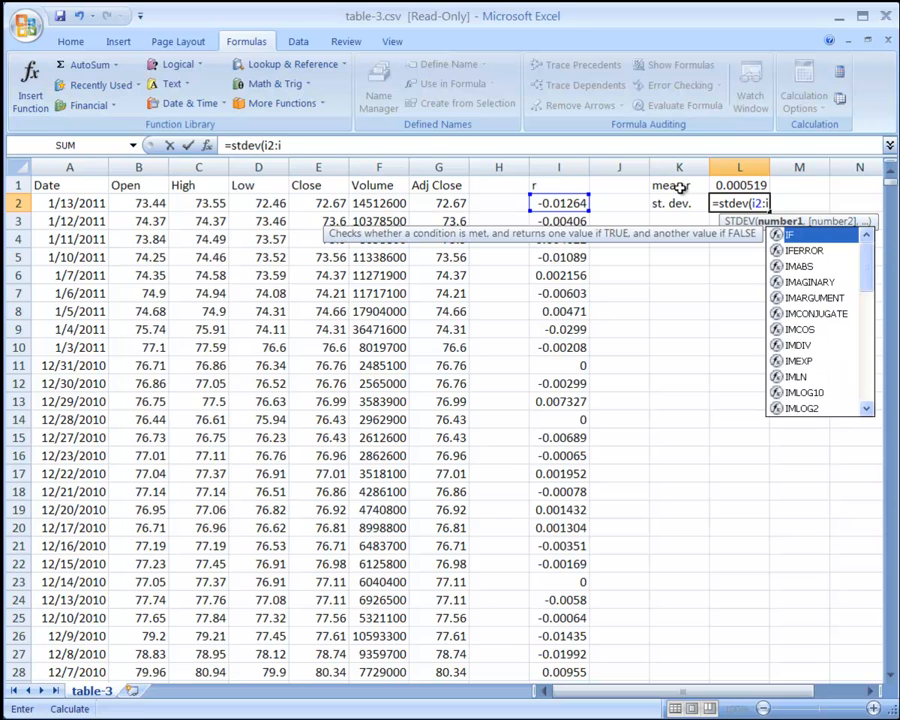
text(2515))
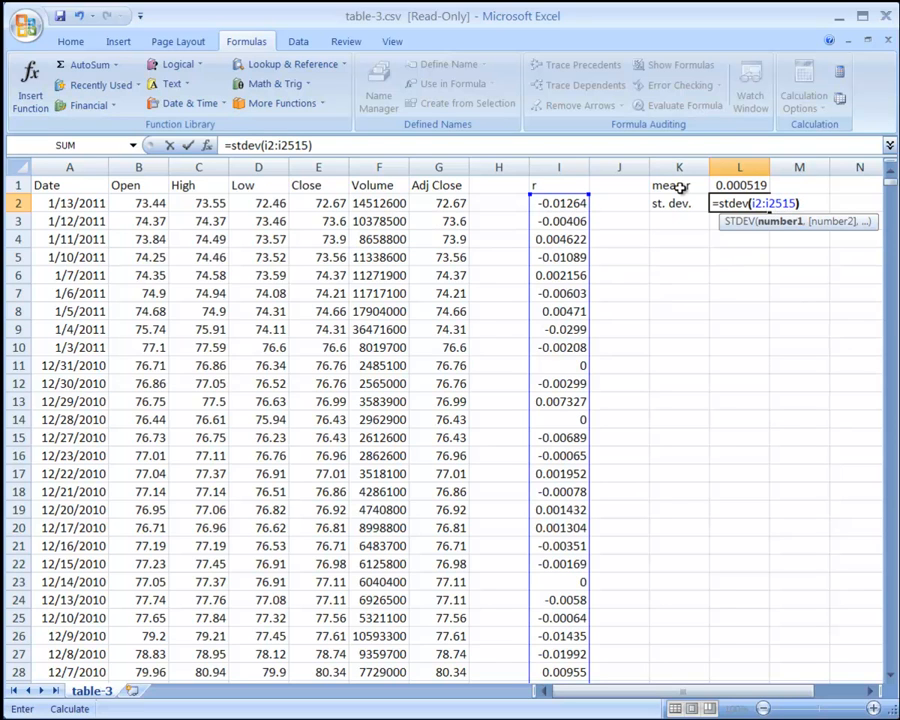
key(Return)
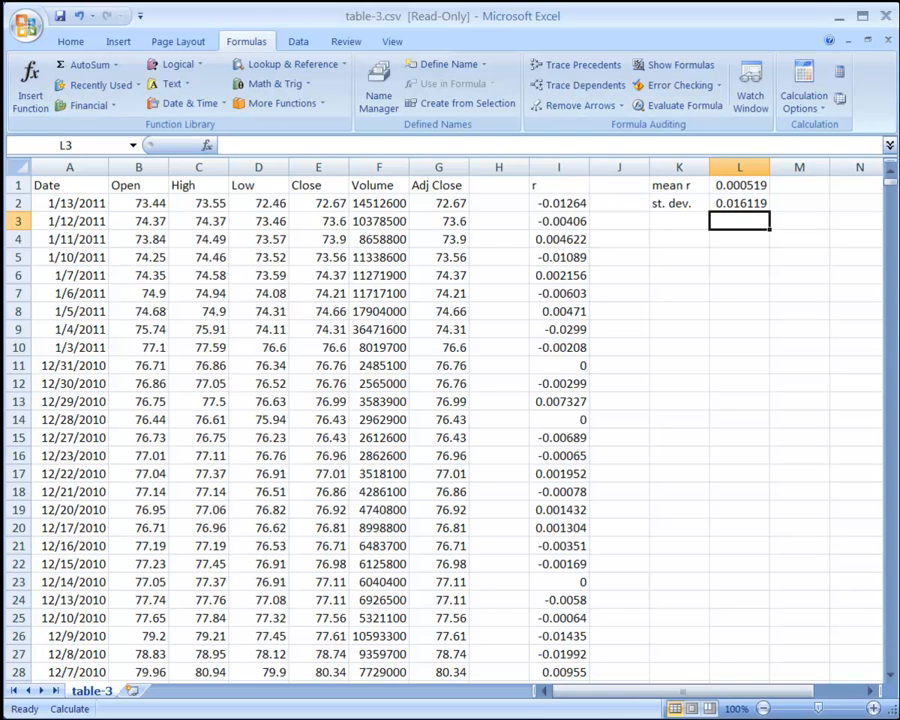
- Switch to the Lab4StockSimulation.xlsx workbook and compare its mean r and st. dev. with those in table-3.csv
click(688, 718)
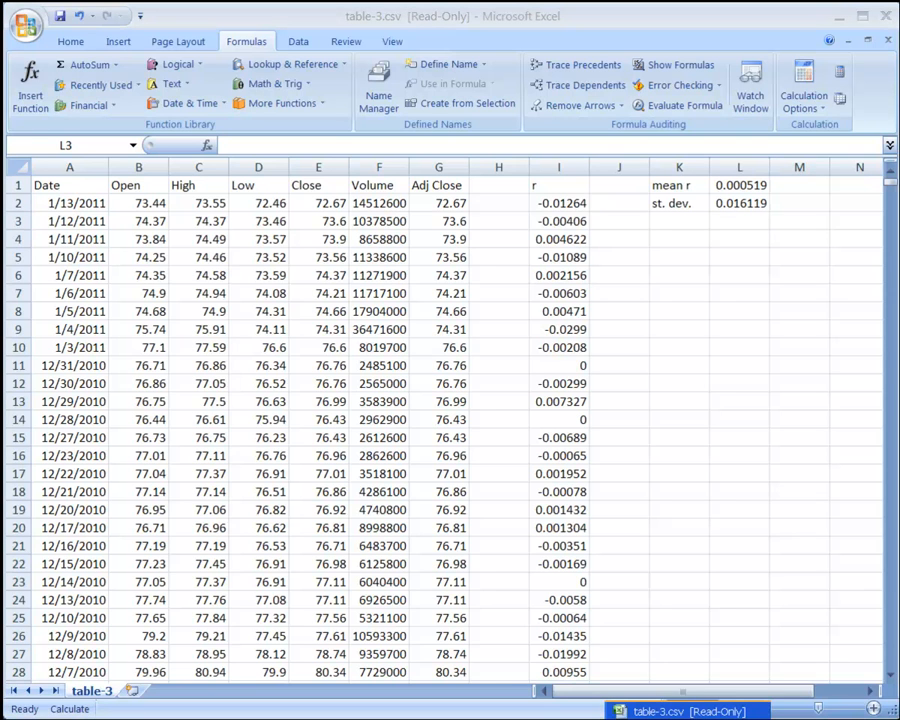
click(688, 718)
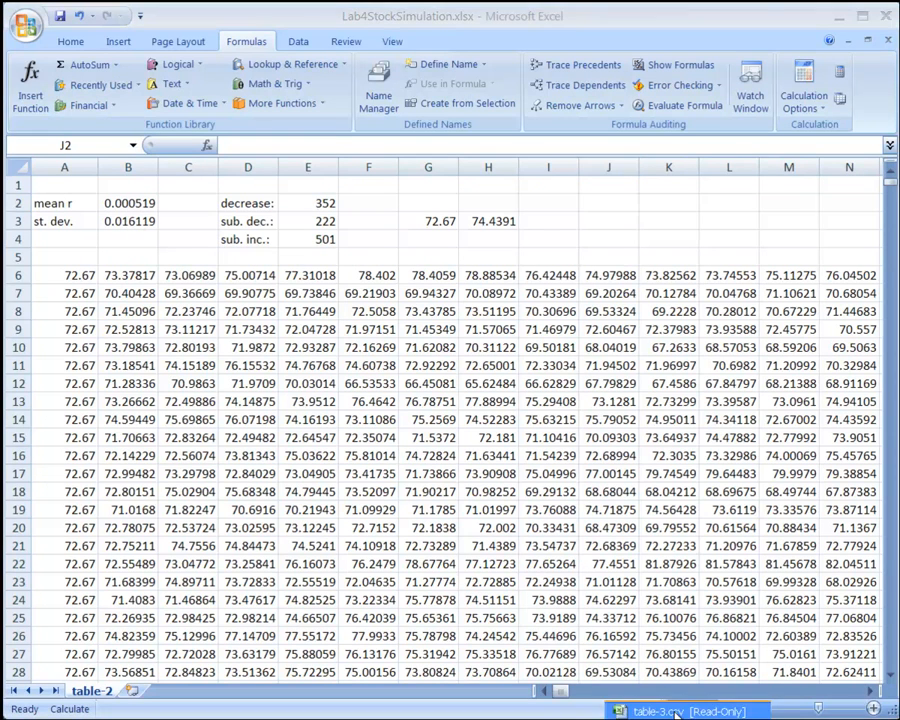
click(677, 712)
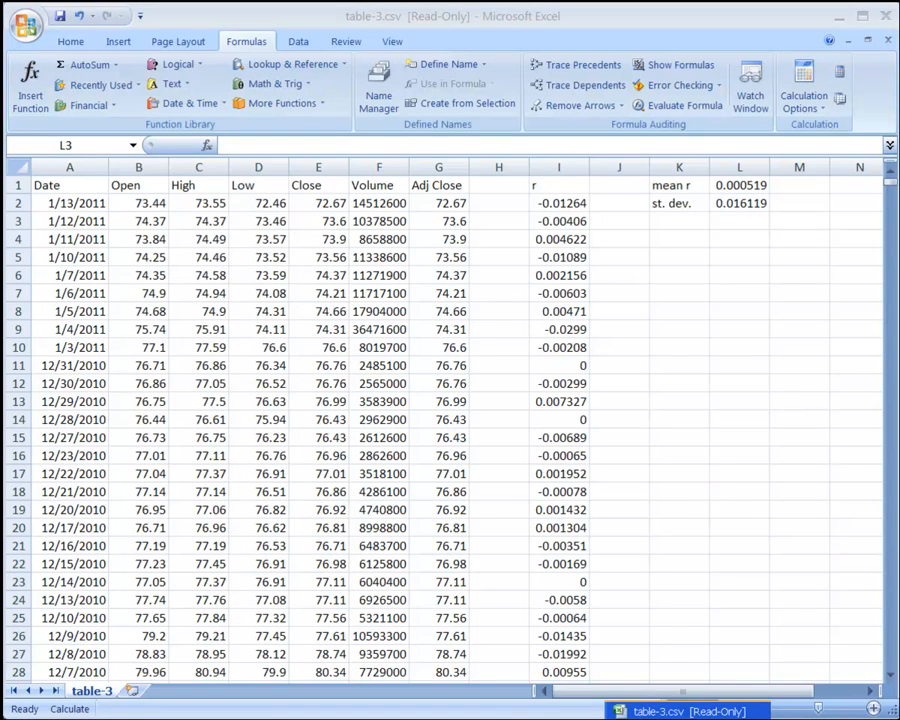
click(672, 717)
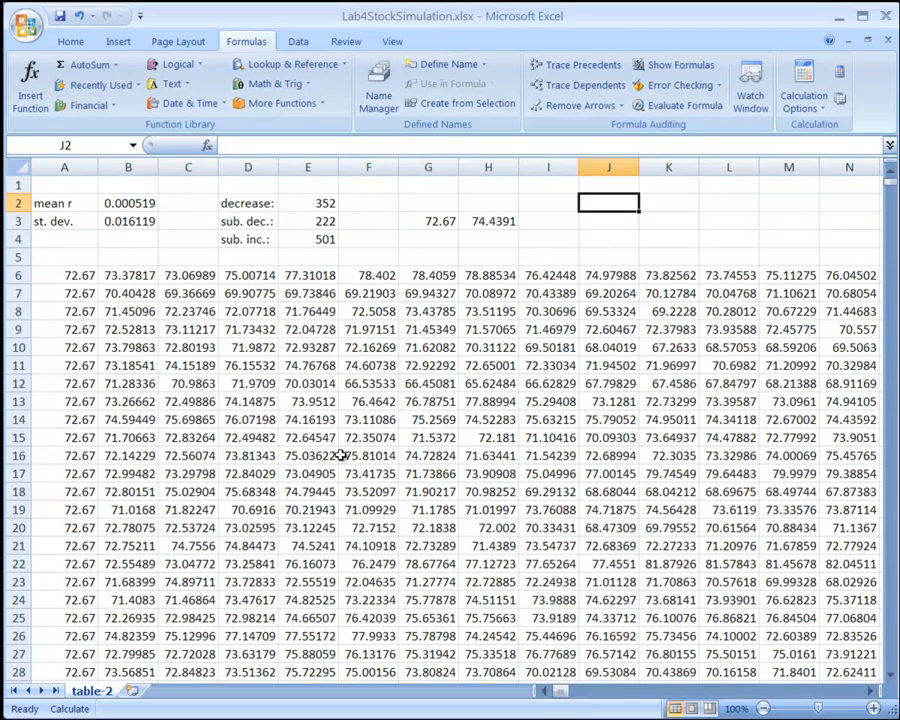